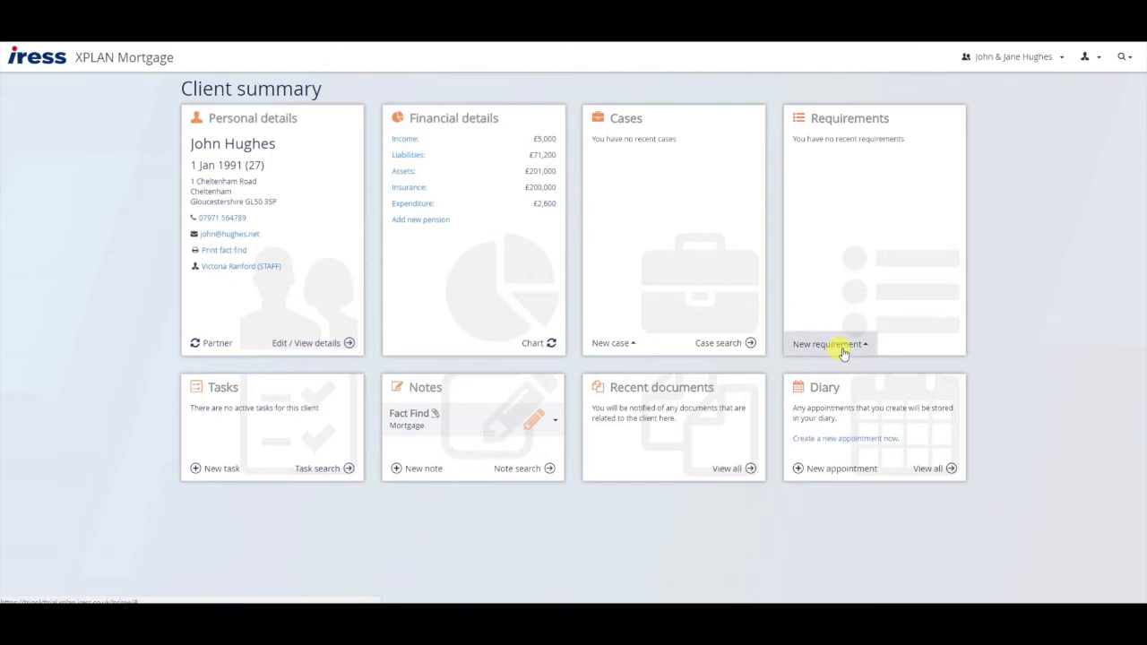
- Add a new mortgage requirement from the Requirements panel's New requirement list
left_click(841, 350)
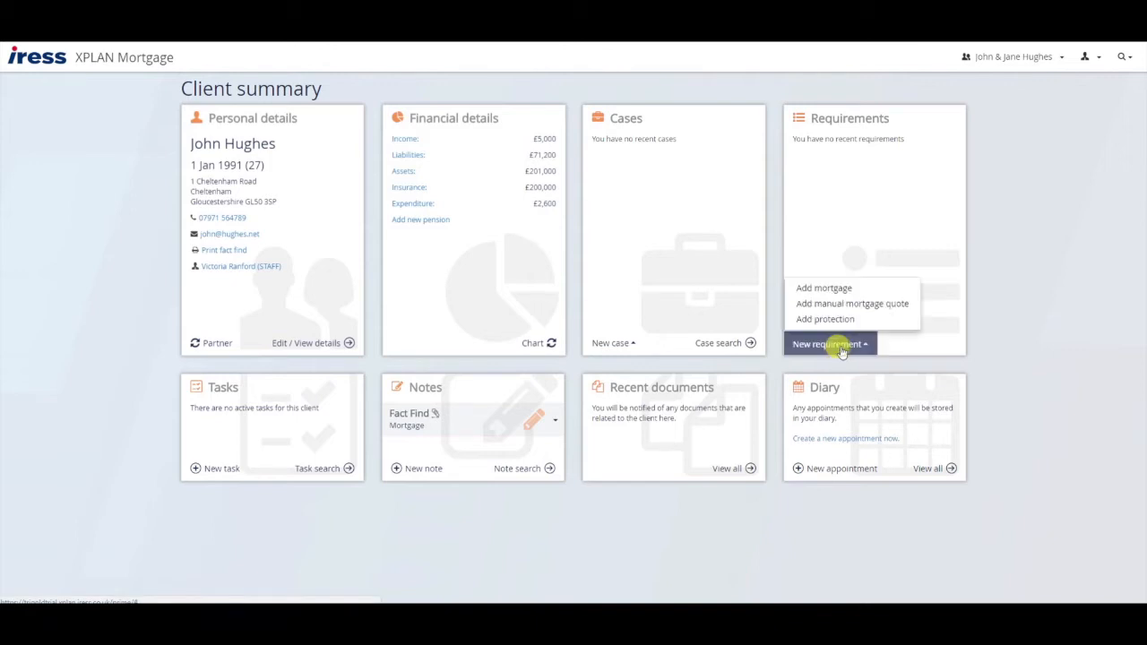
left_click(830, 290)
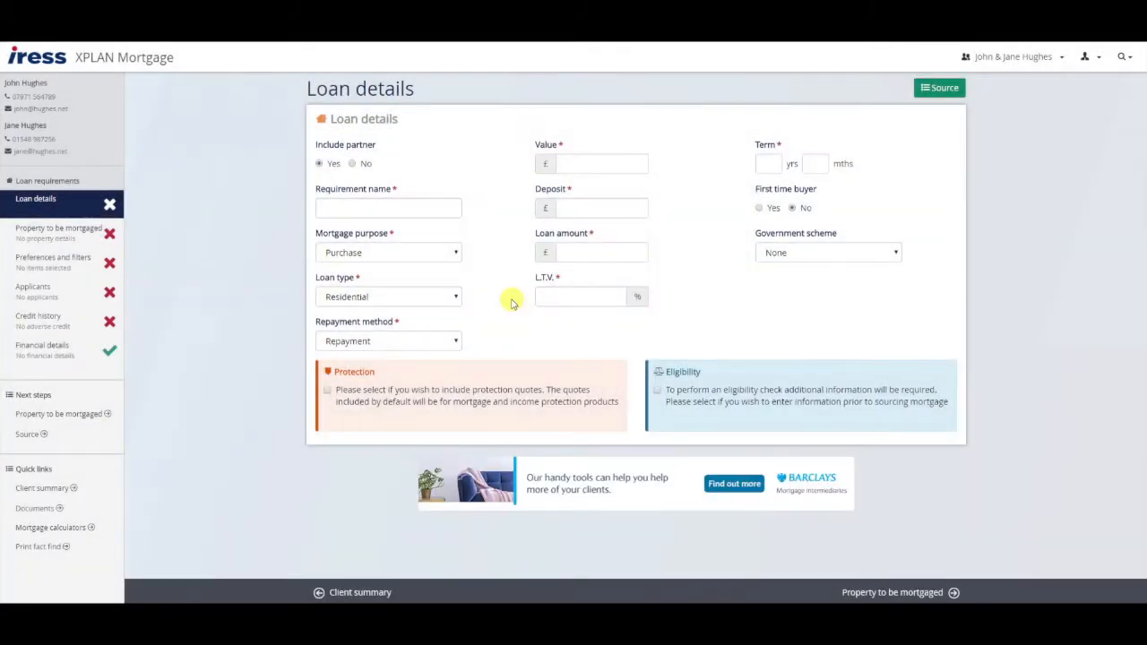
- Name the requirement Remortgage, with purpose Remortgage and reason Standard Remortgage
left_click(371, 206)
type("Remo")
key("BackSpace")
key("BackSpace")
key("BackSpace")
left_click(402, 250)
left_click(387, 296)
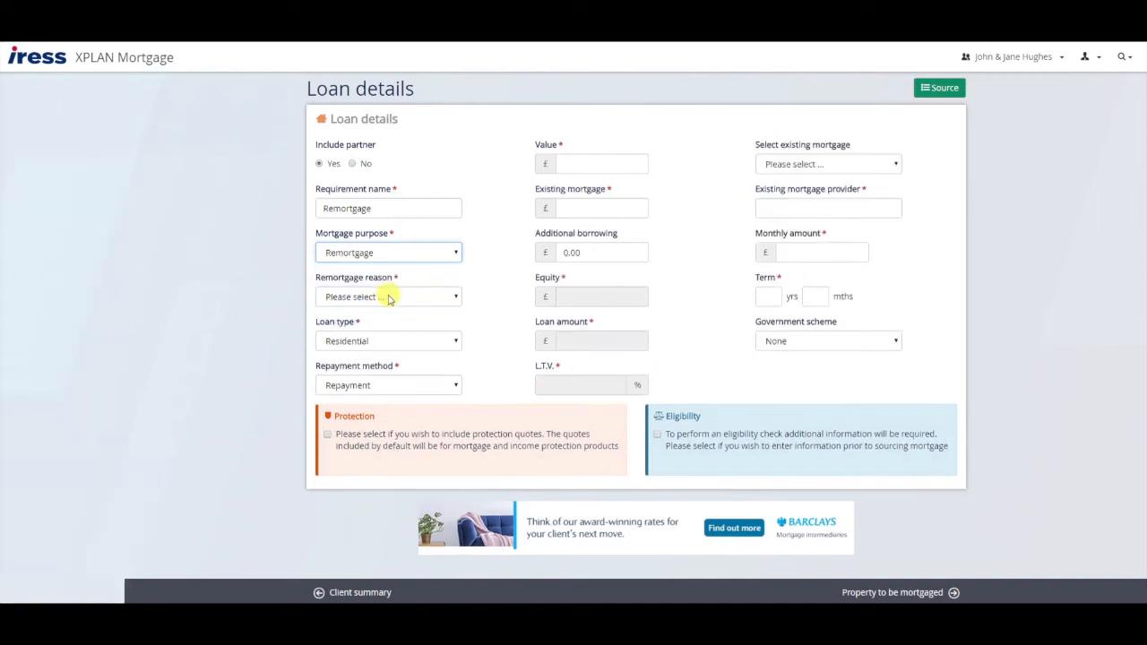
left_click(388, 296)
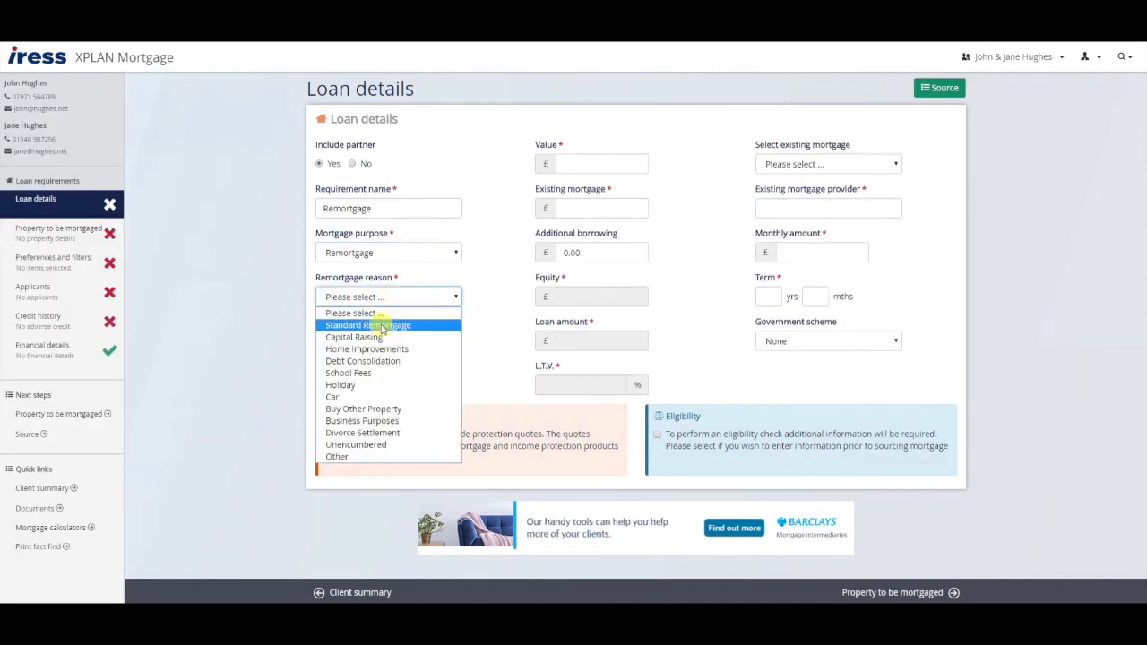
left_click(382, 328)
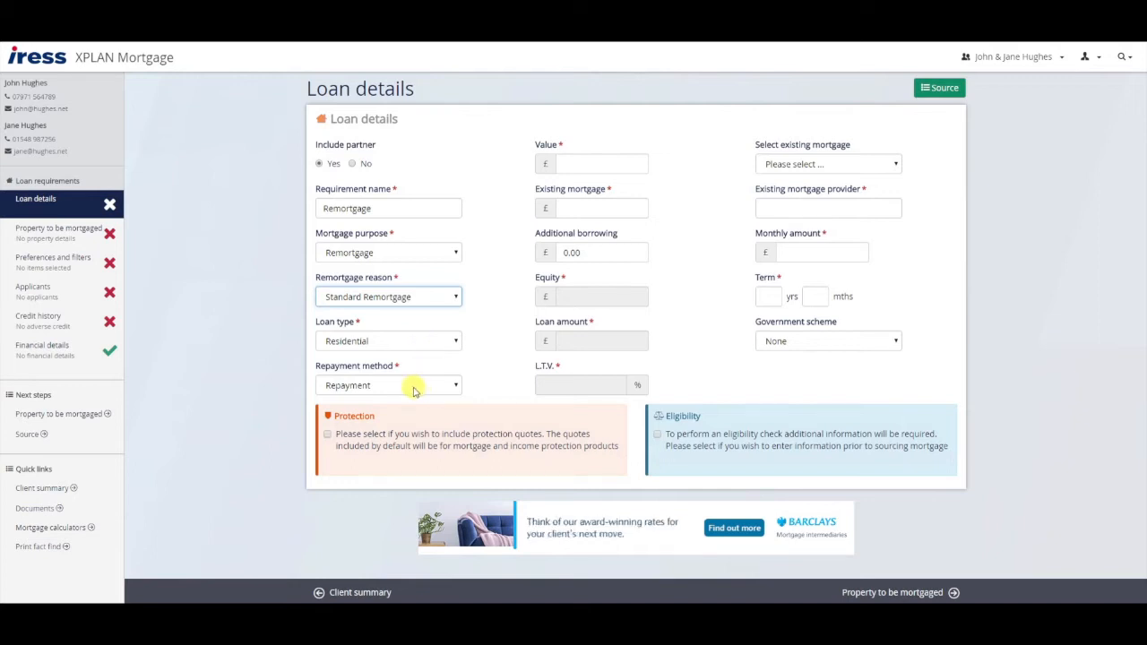
- Enter a property value of £200,000 and an existing mortgage of £70,000
left_click(630, 165)
type("200,000")
key("Tab")
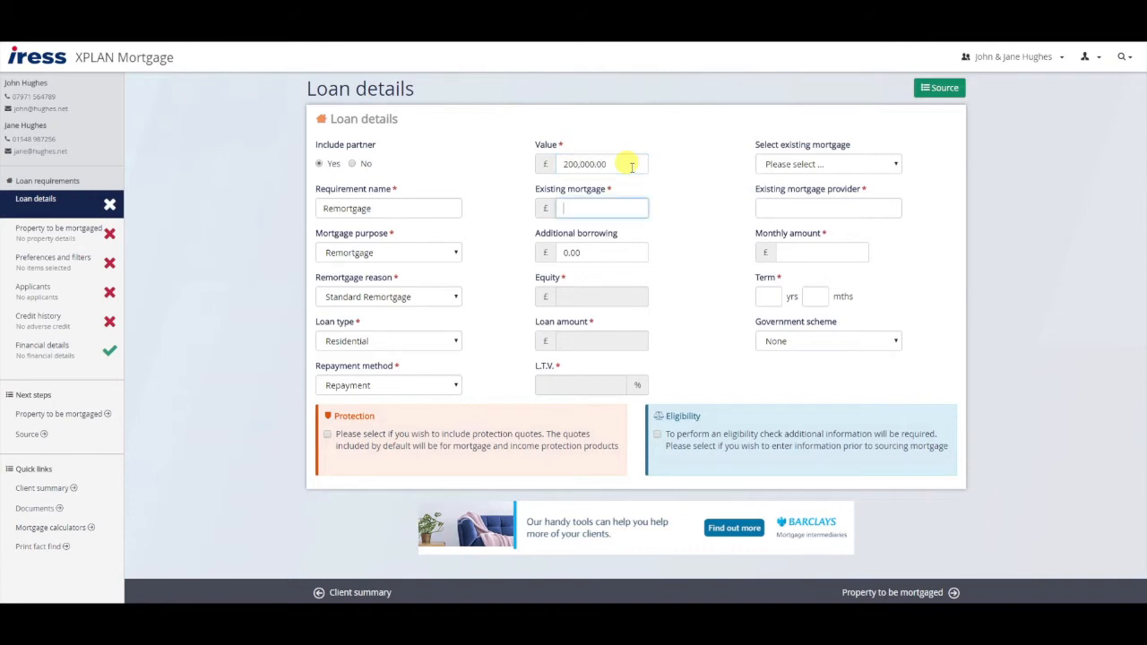
type("70000")
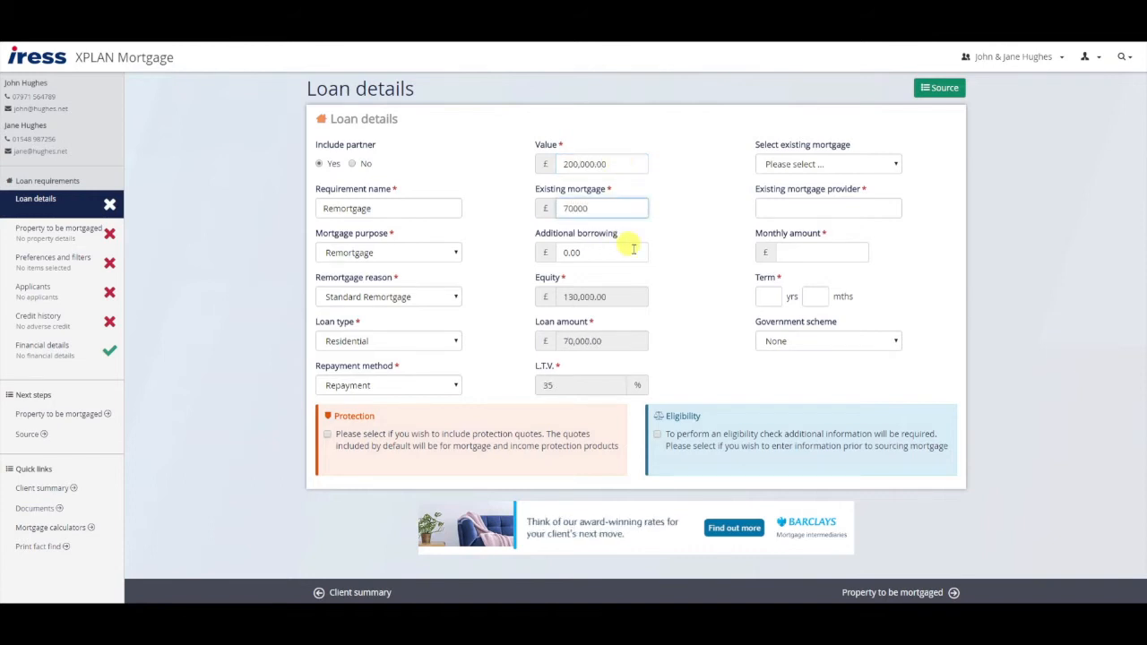
key("Tab")
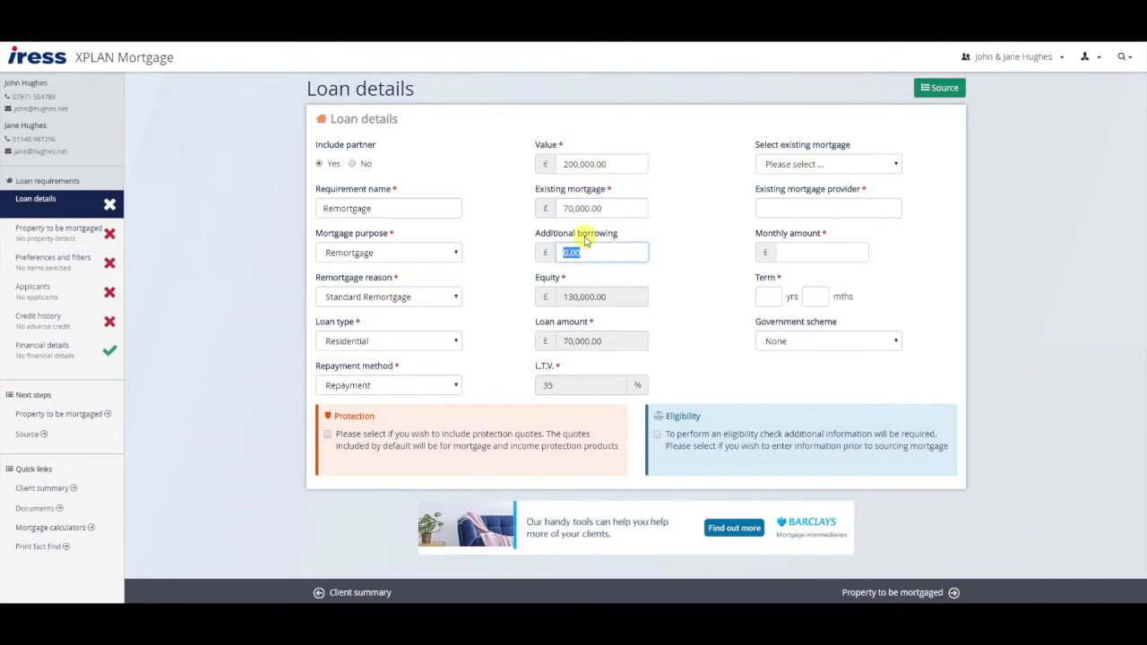
left_click(891, 167)
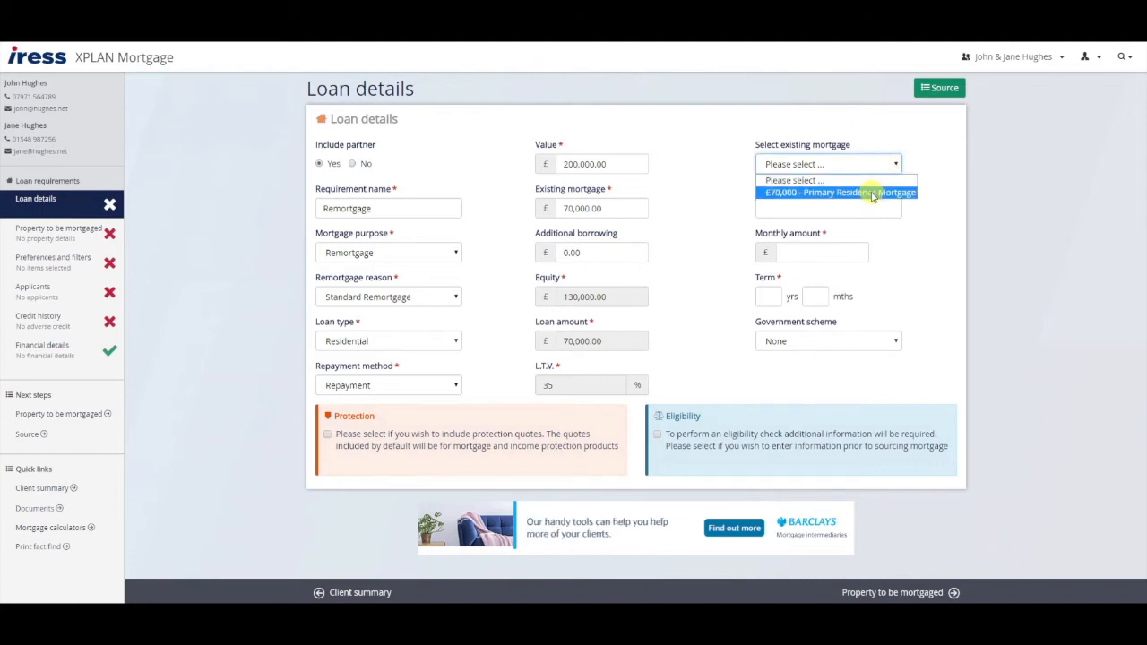
- Link the £70,000 Primary Residence mortgage with Nationwide Building Society as provider and an 18-year term
left_click(874, 194)
left_click(846, 210)
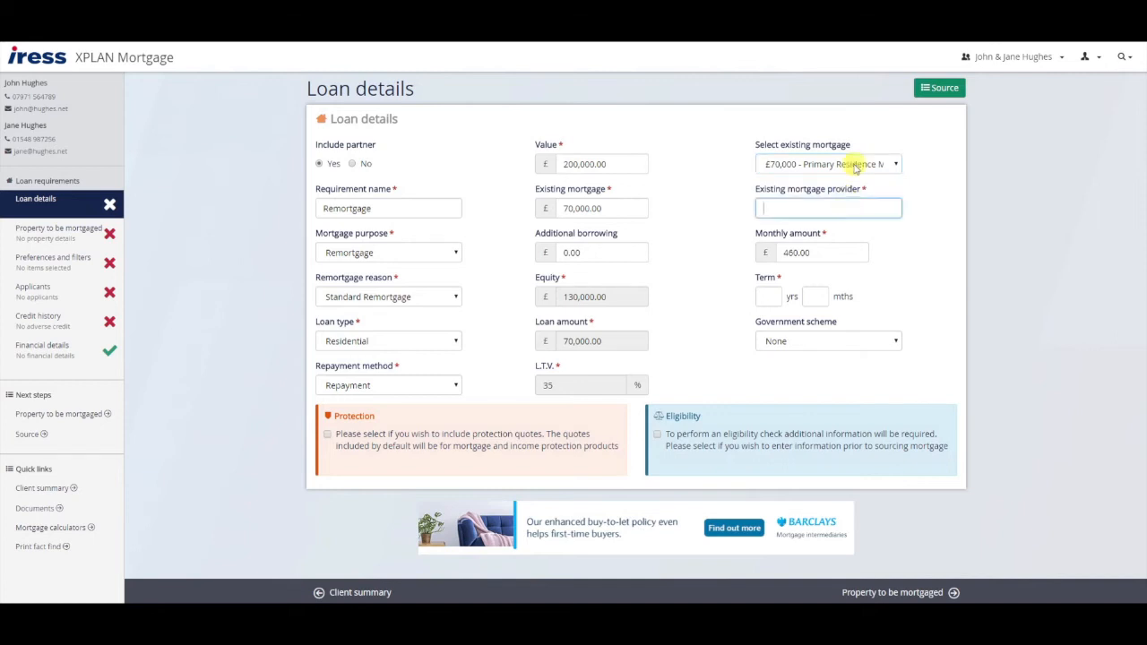
type("Natwion")
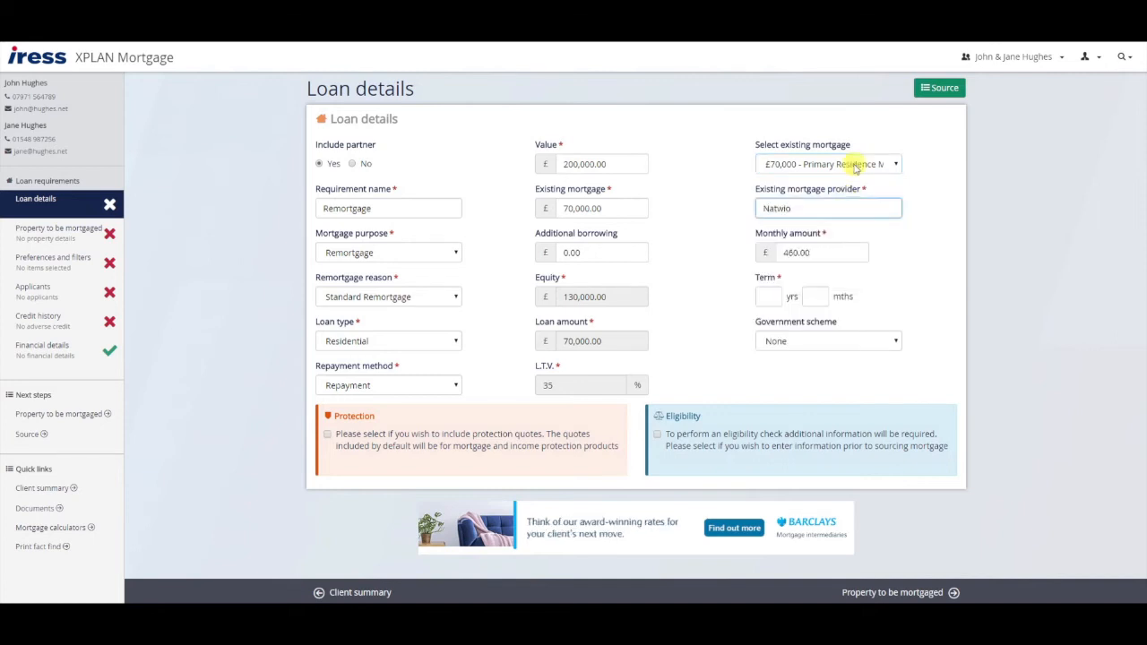
key("BackSpace")
key("BackSpace")
key("BackSpace")
left_click(824, 246)
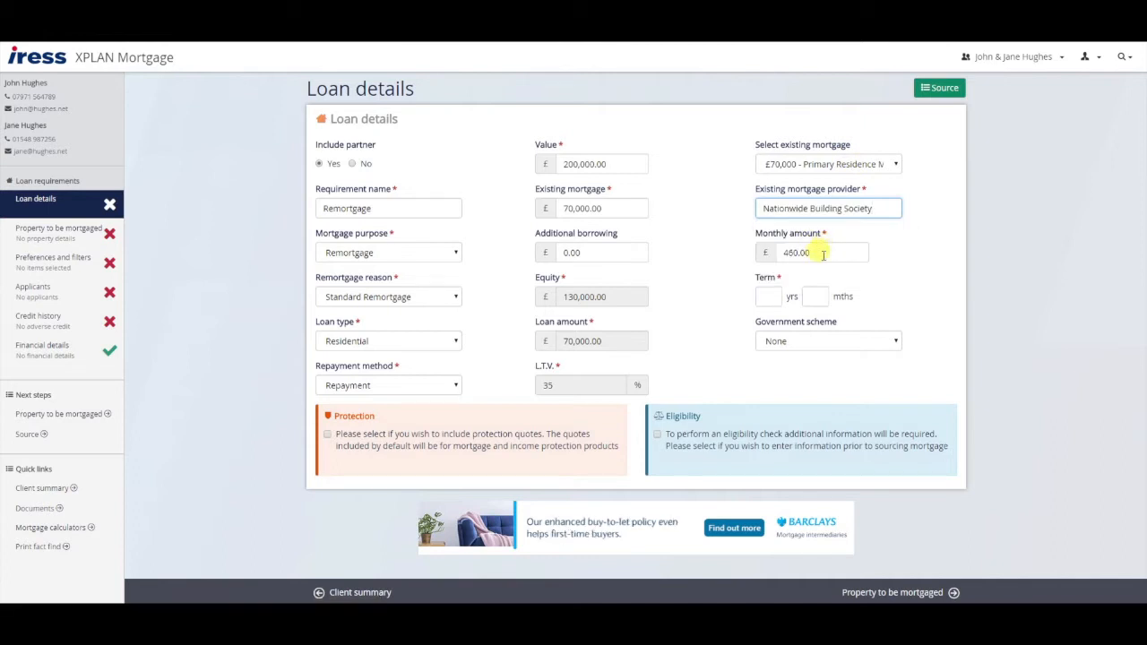
left_click(768, 296)
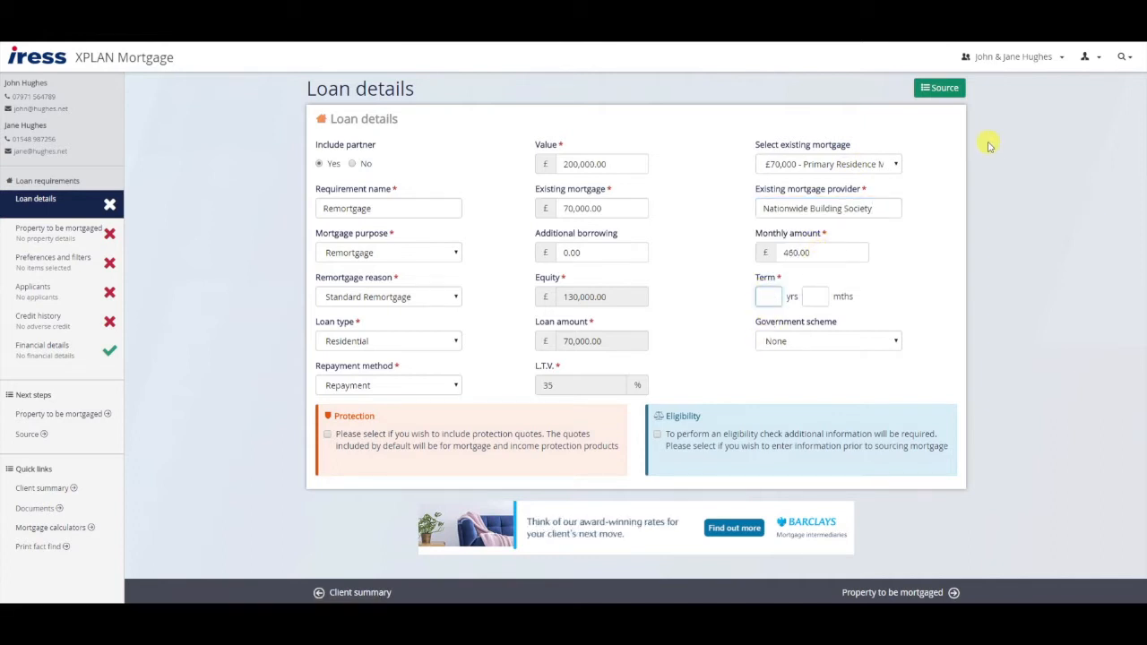
key("Tab")
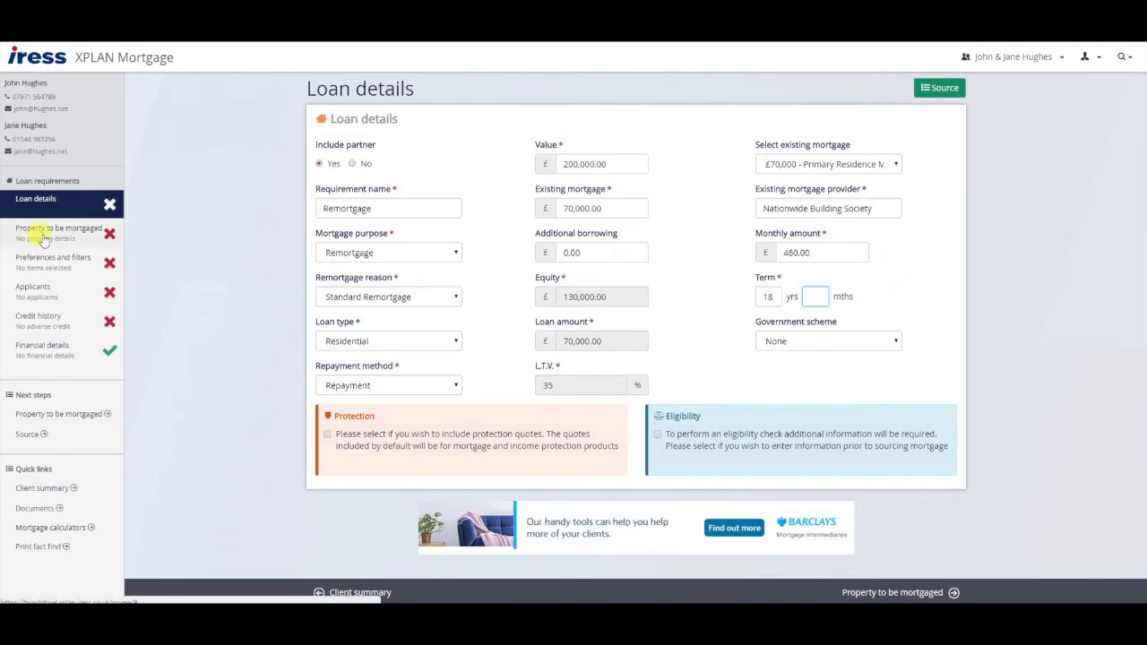
- Use the client's existing address for the property, a House that is the main residence
left_click(896, 593)
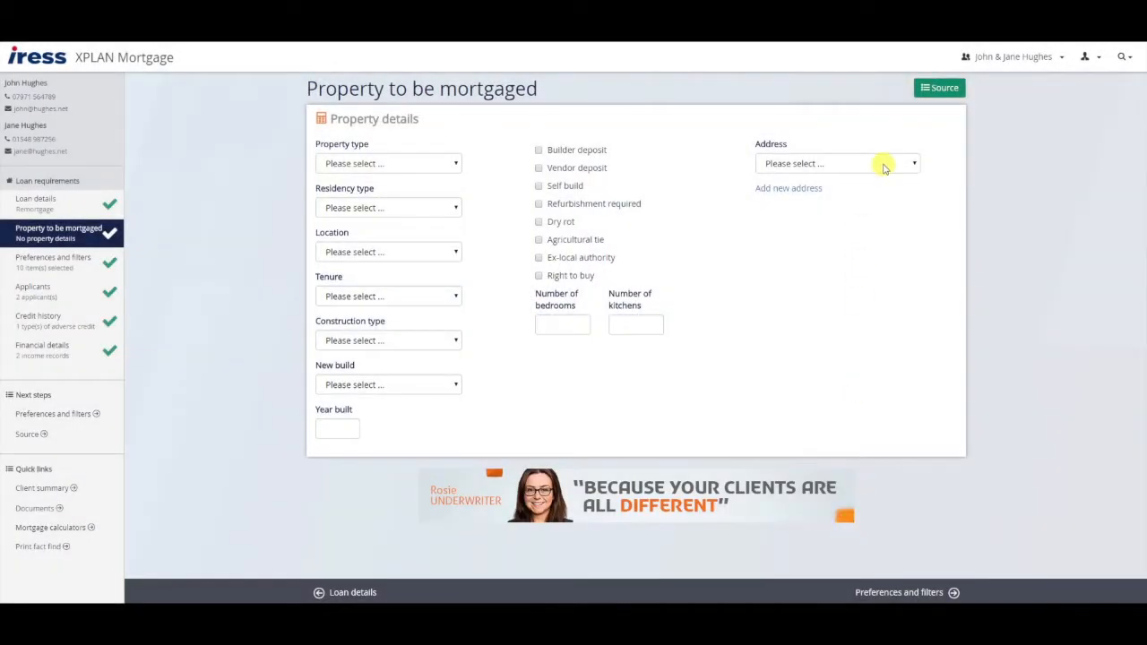
left_click(884, 167)
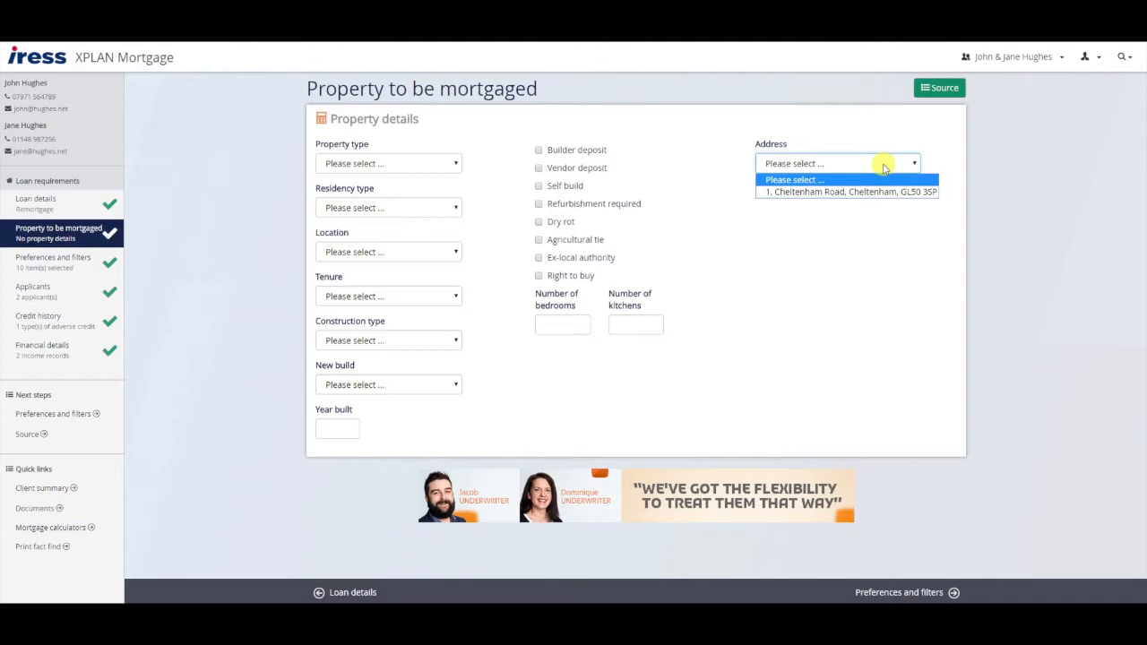
left_click(860, 191)
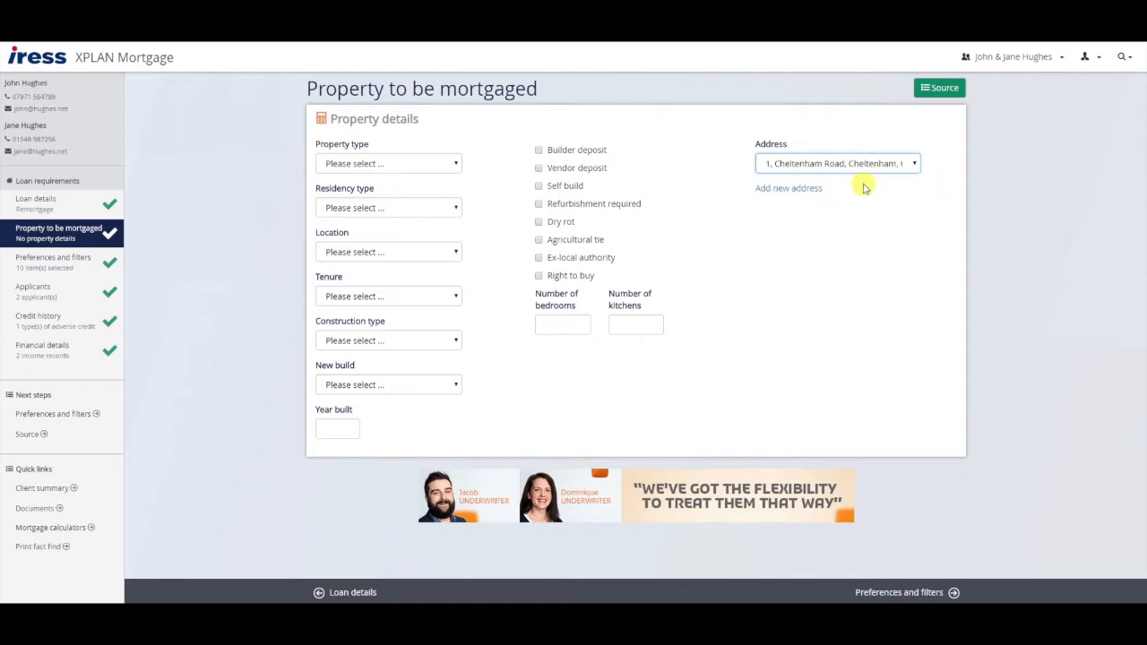
left_click(442, 164)
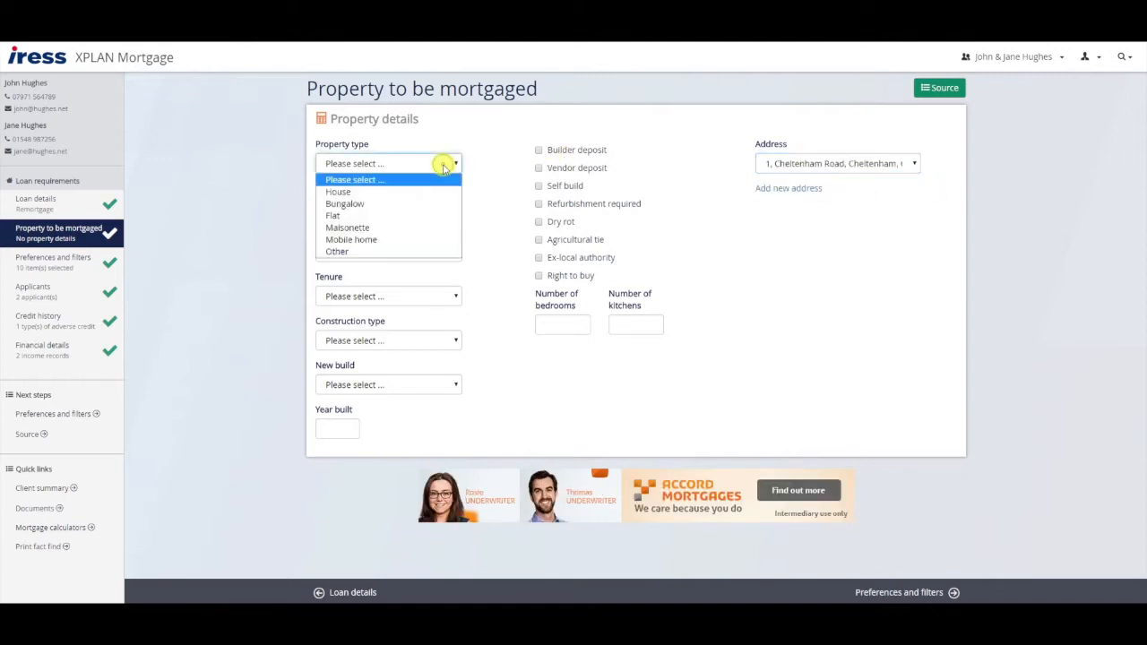
left_click(423, 192)
left_click(427, 207)
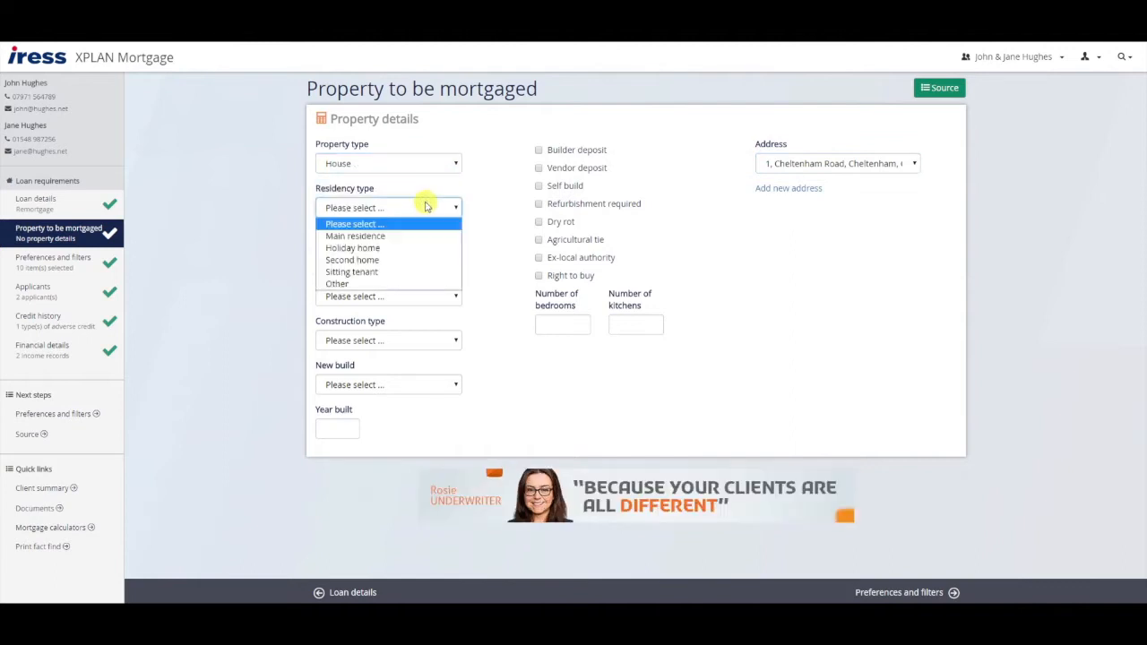
left_click(397, 236)
- Set location England, Freehold tenure, Standard construction, and New build No
left_click(397, 253)
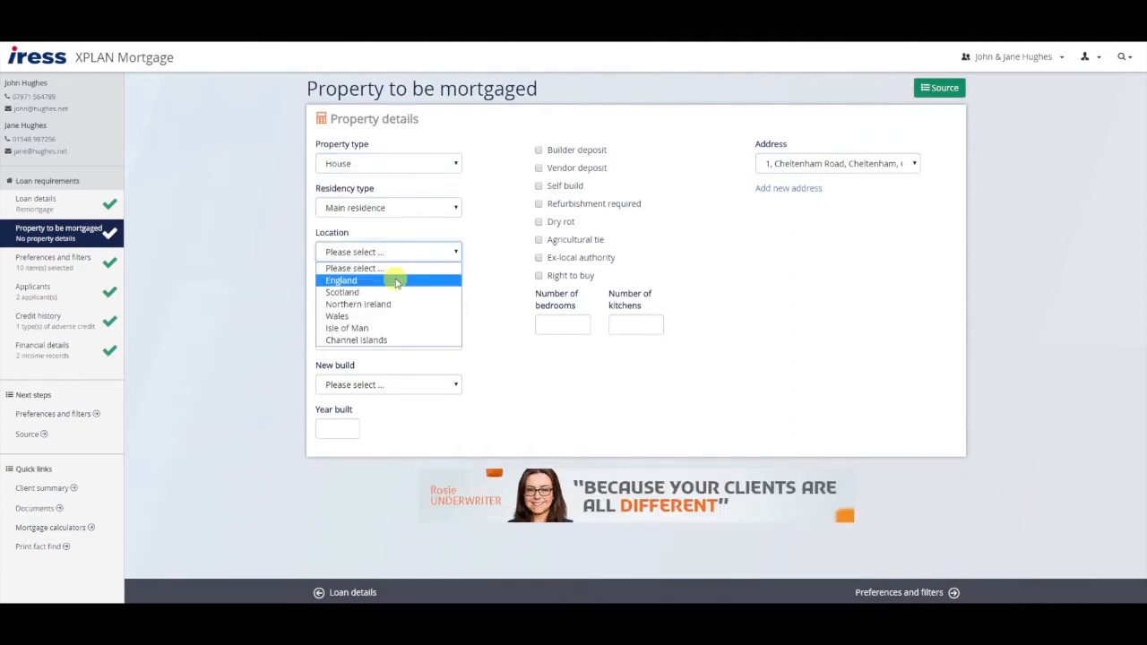
left_click(397, 281)
left_click(397, 294)
left_click(397, 326)
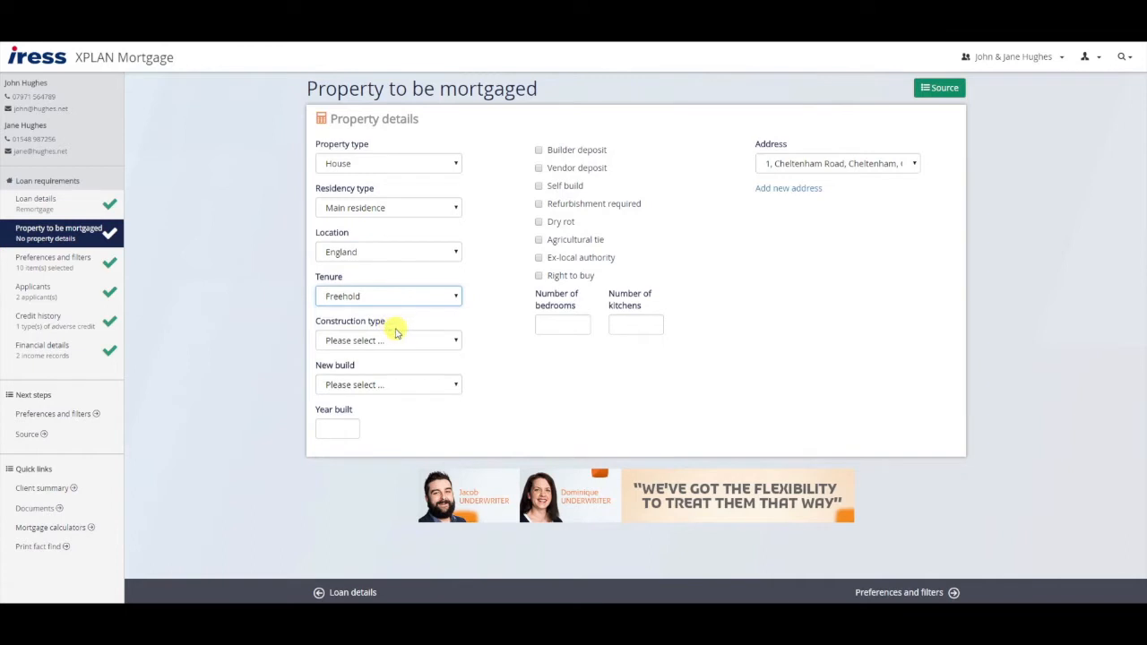
left_click(397, 338)
left_click(376, 366)
left_click(383, 385)
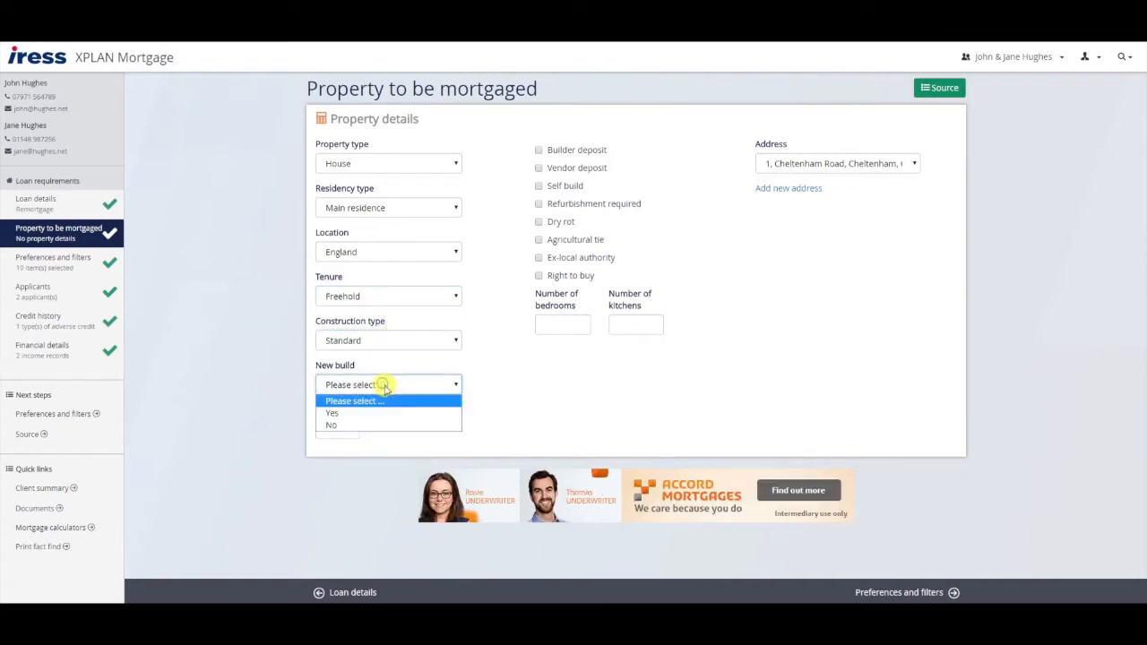
left_click(371, 425)
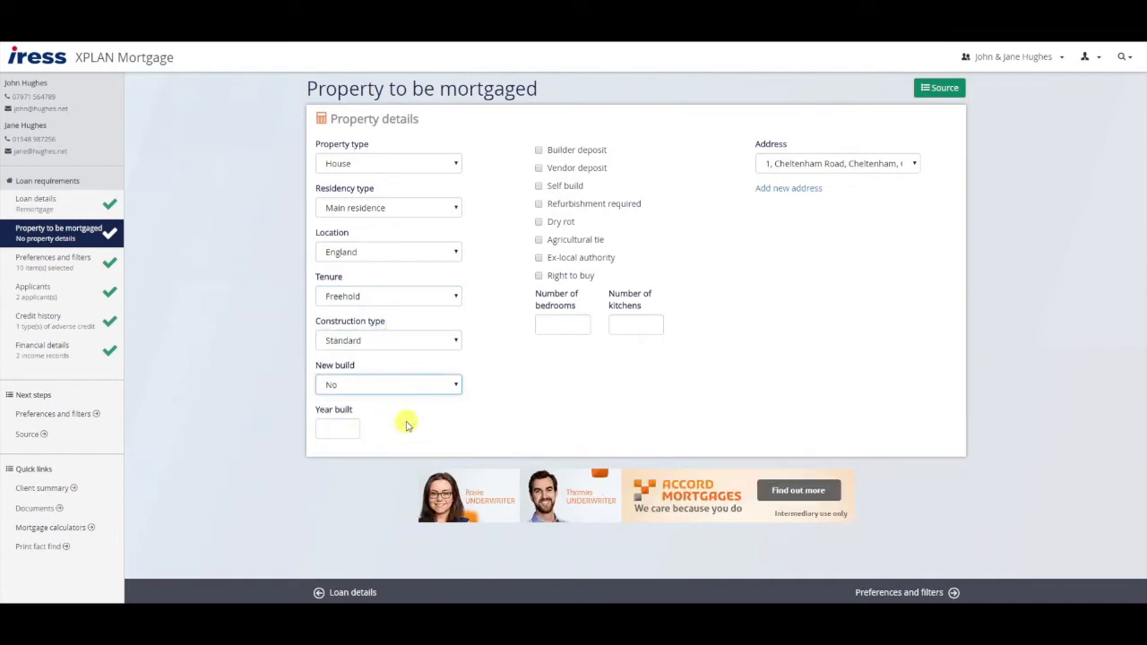
left_click(455, 164)
left_click(455, 164)
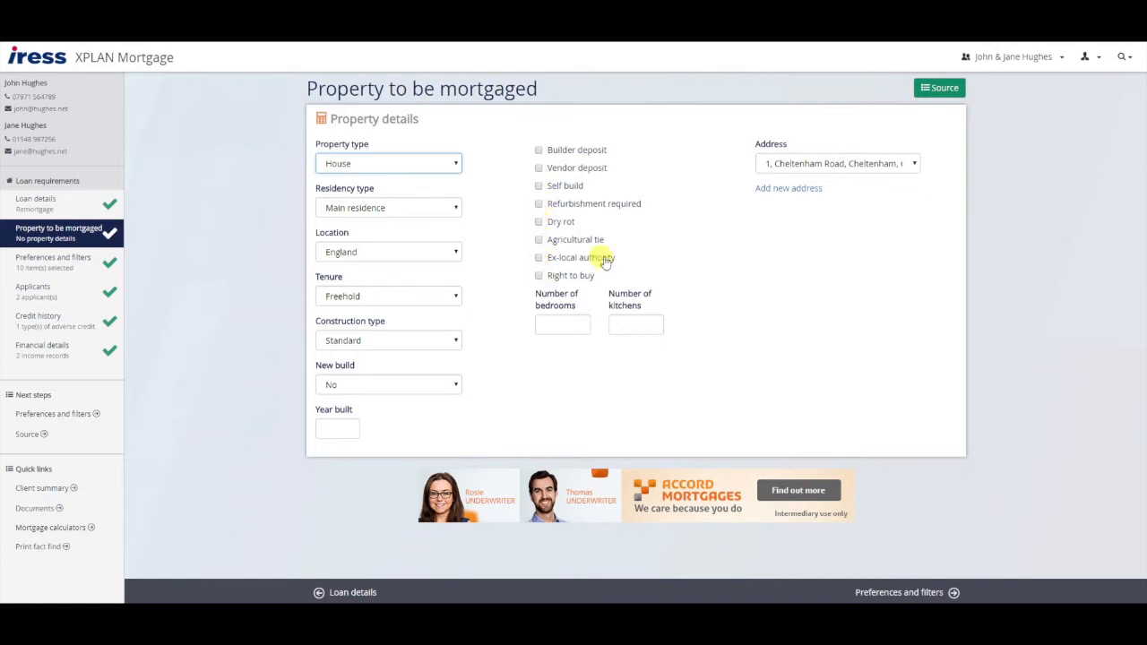
- Advance from the property page to Preferences and filters and begin the fixed-payments preference
left_click(898, 593)
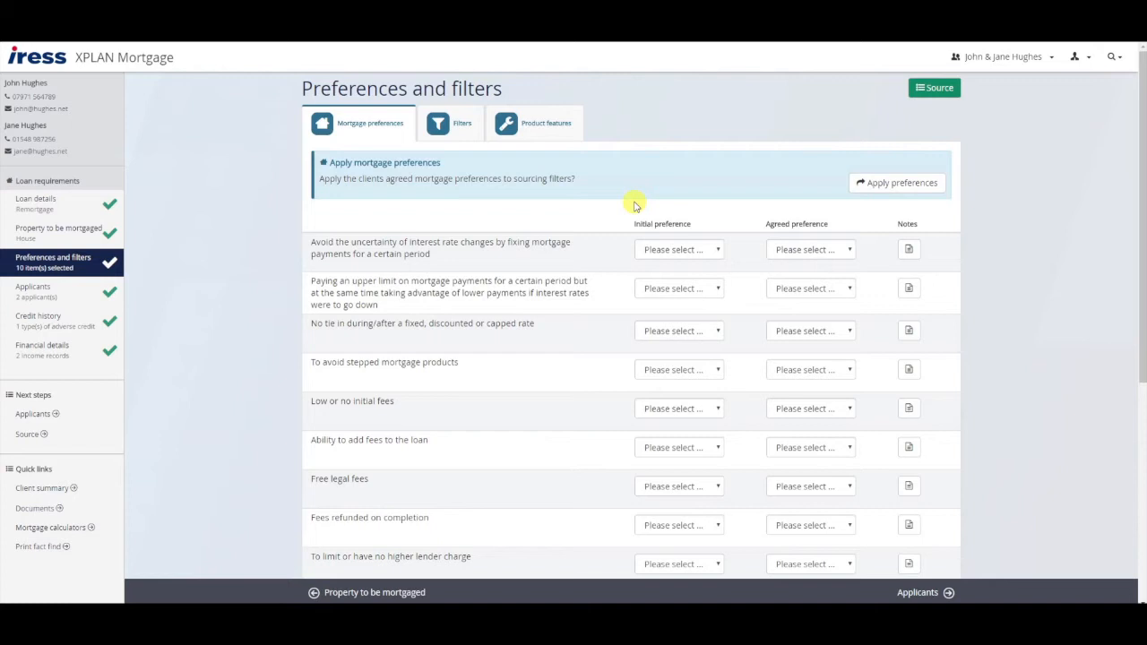
left_click(716, 253)
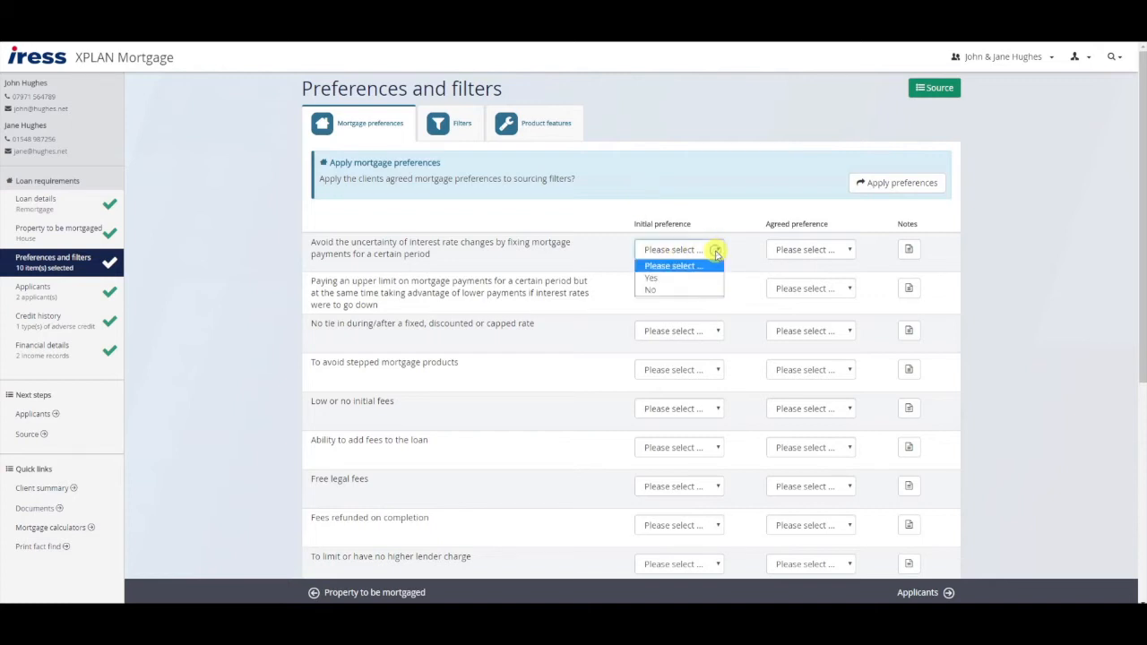
- Mark fixed payments and no tie-in as Yes for both initial and agreed preferences
left_click(681, 279)
left_click(824, 249)
left_click(807, 274)
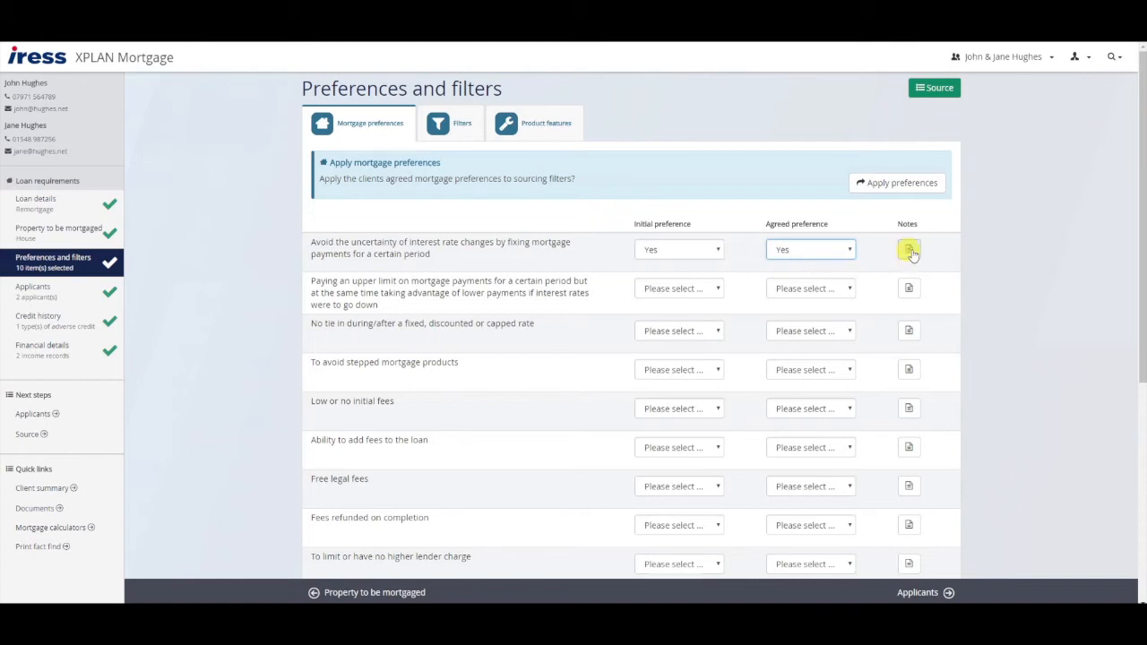
left_click(908, 251)
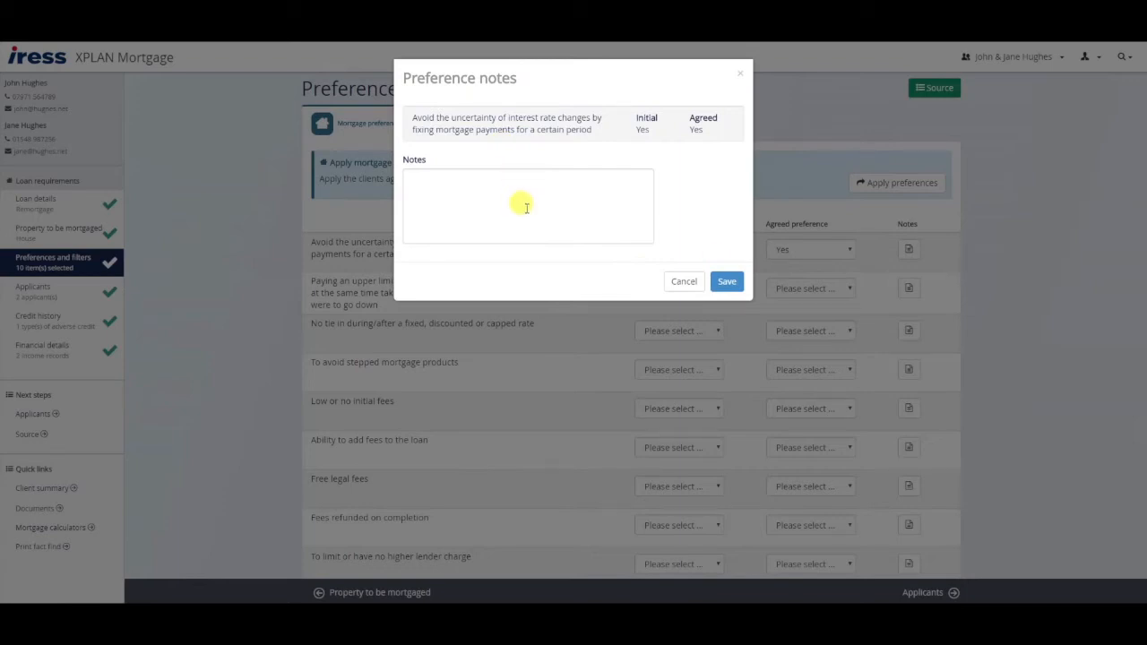
left_click(682, 280)
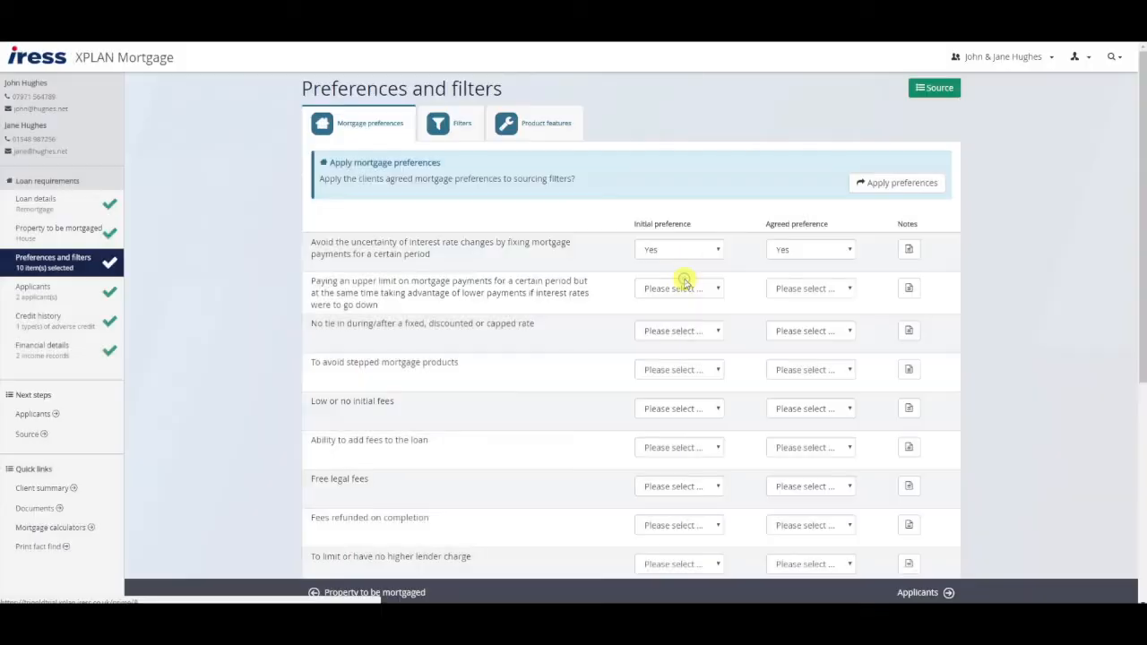
left_click(717, 332)
left_click(682, 356)
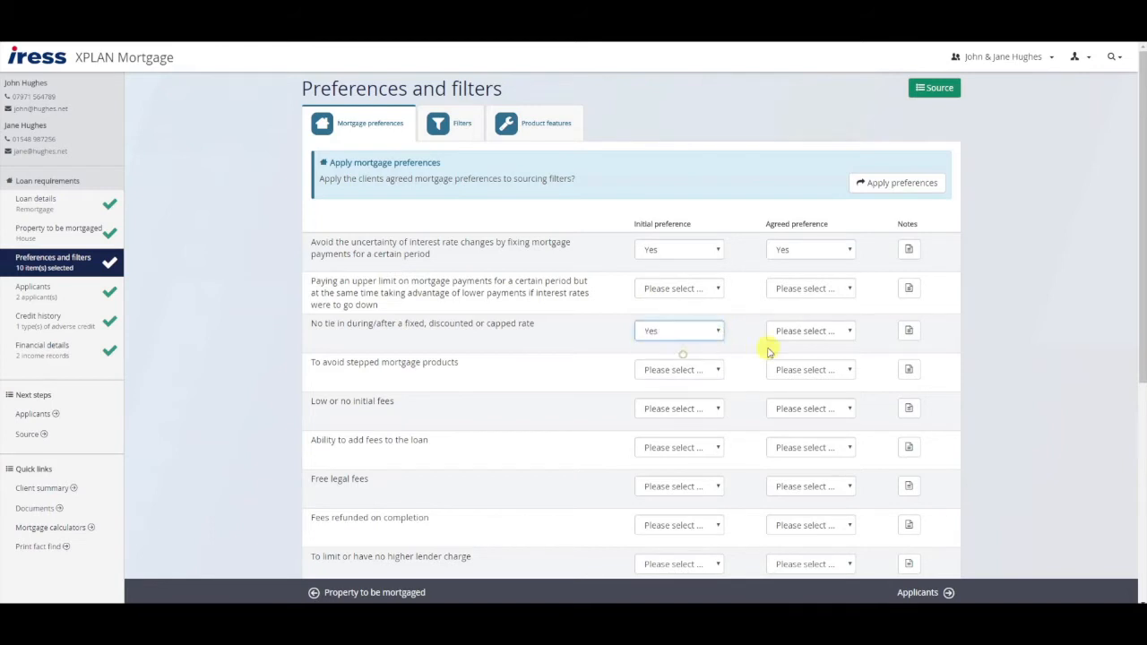
left_click(835, 330)
left_click(811, 359)
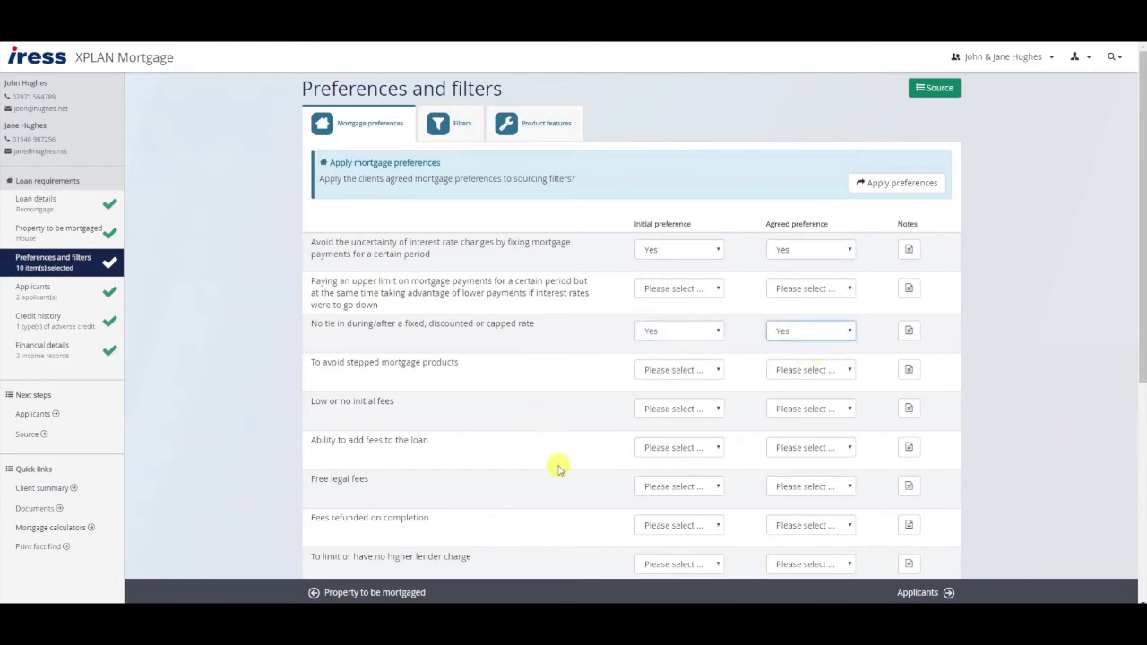
- Mark free legal fees and low or no initial fees Yes, then apply preferences to filters
left_click(709, 489)
left_click(672, 513)
left_click(796, 488)
left_click(793, 513)
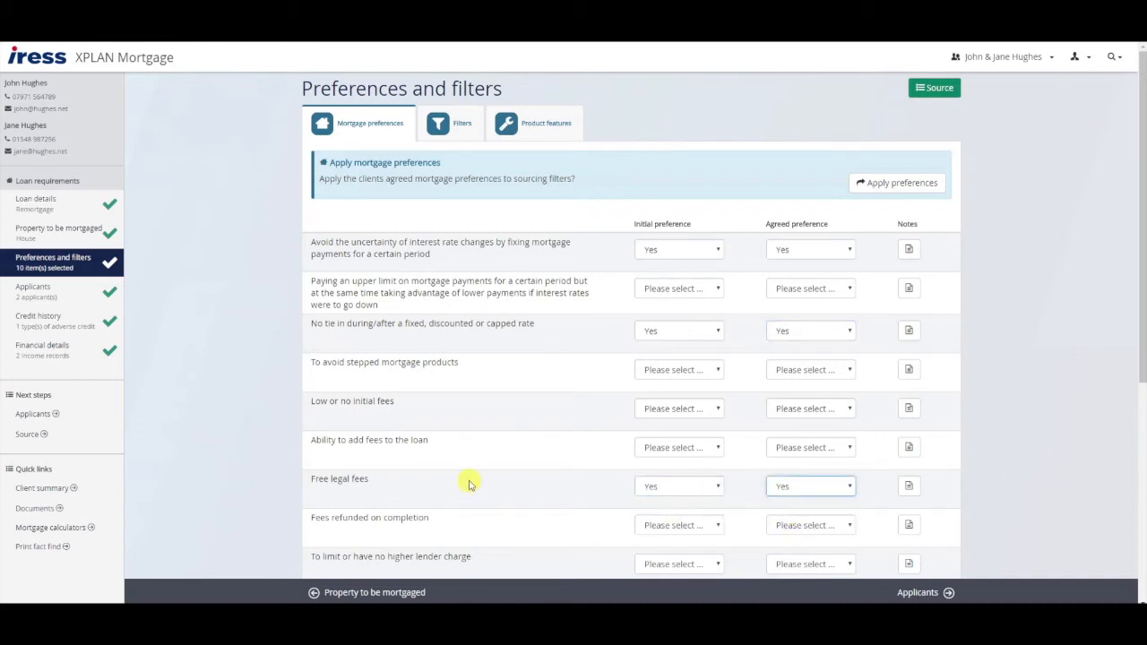
scroll(501, 471, "down", 1)
left_click(716, 349)
left_click(677, 377)
left_click(828, 352)
left_click(811, 377)
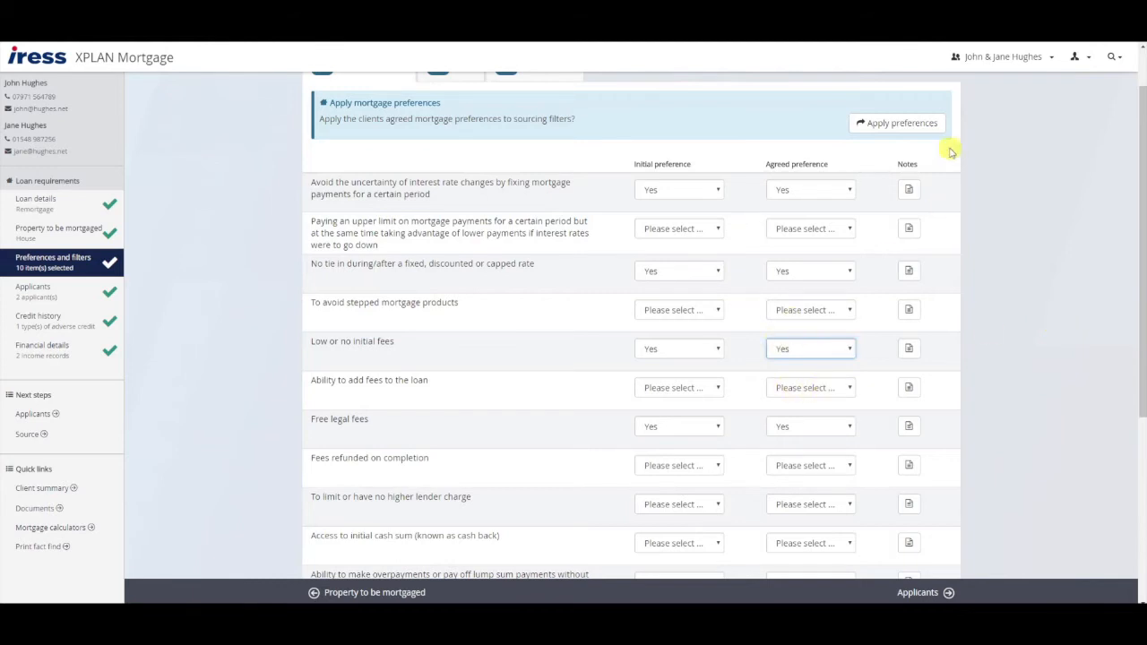
left_click(897, 124)
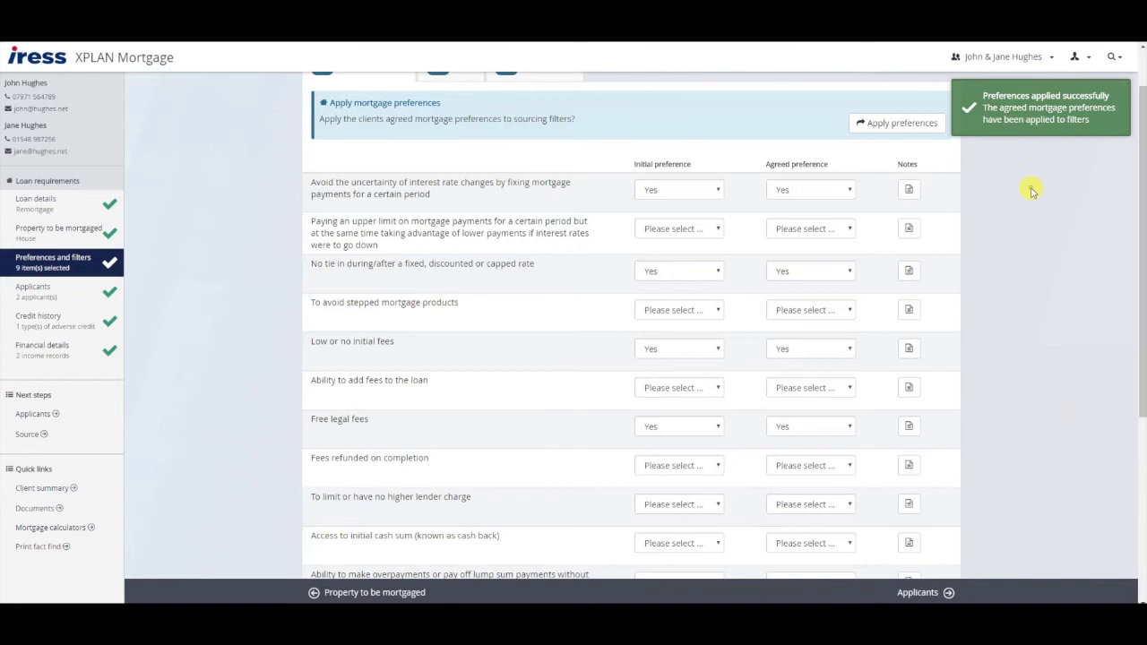
scroll(1030, 196, "up", 1)
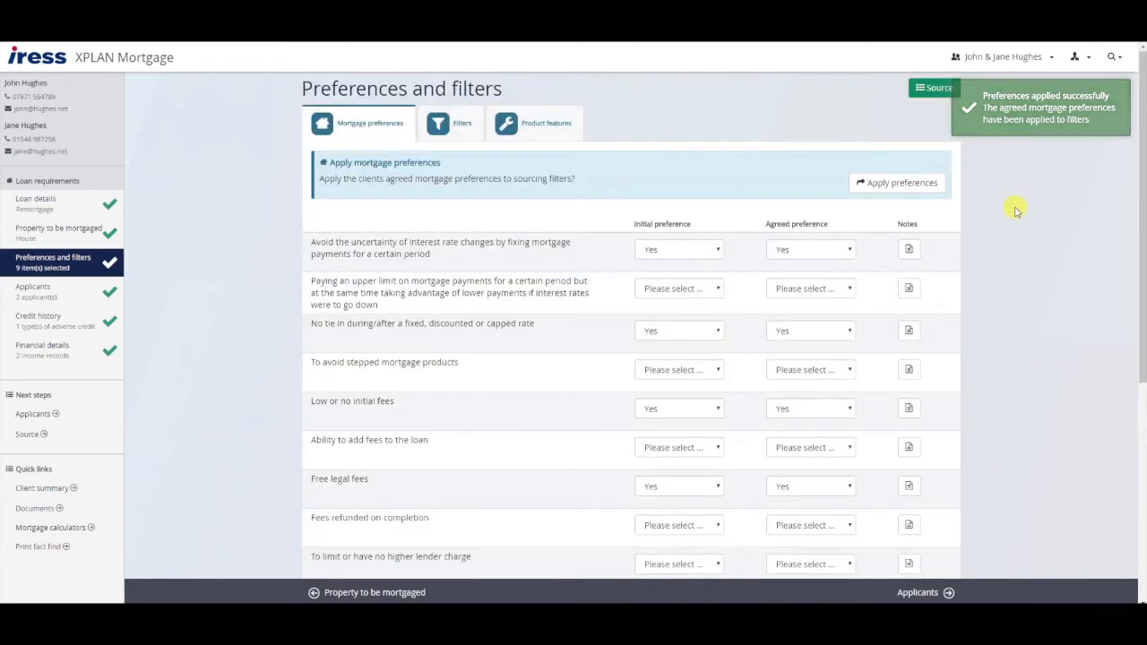
- Filter for a 2 Years initial term with total to pay over 2 years, then go to Applicants
left_click(450, 122)
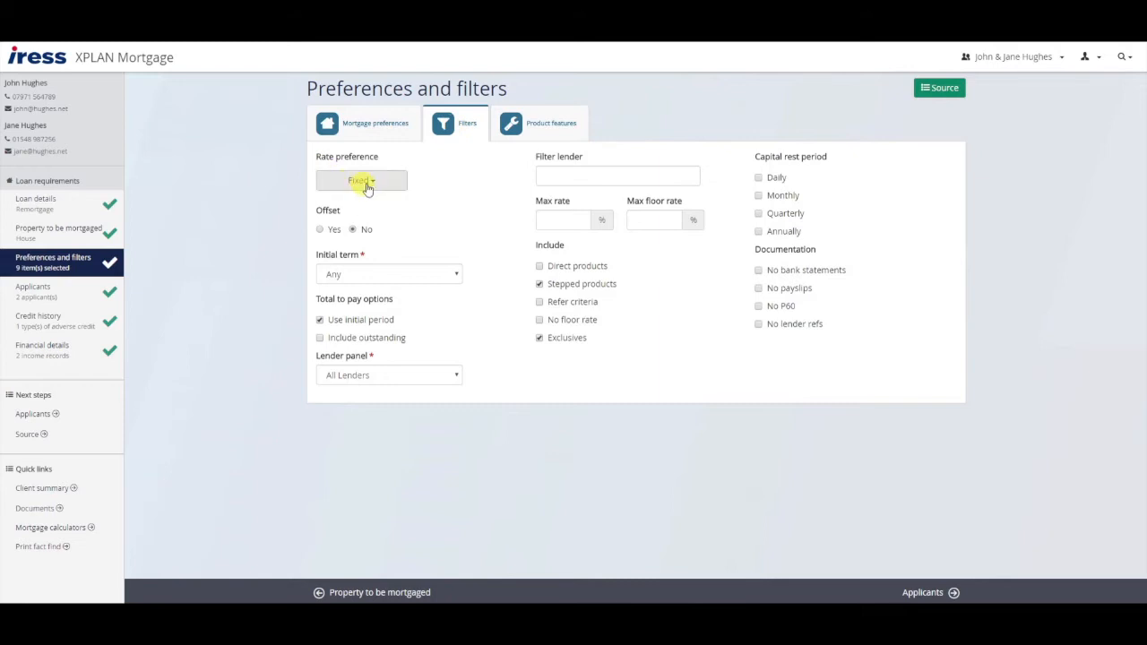
left_click(529, 128)
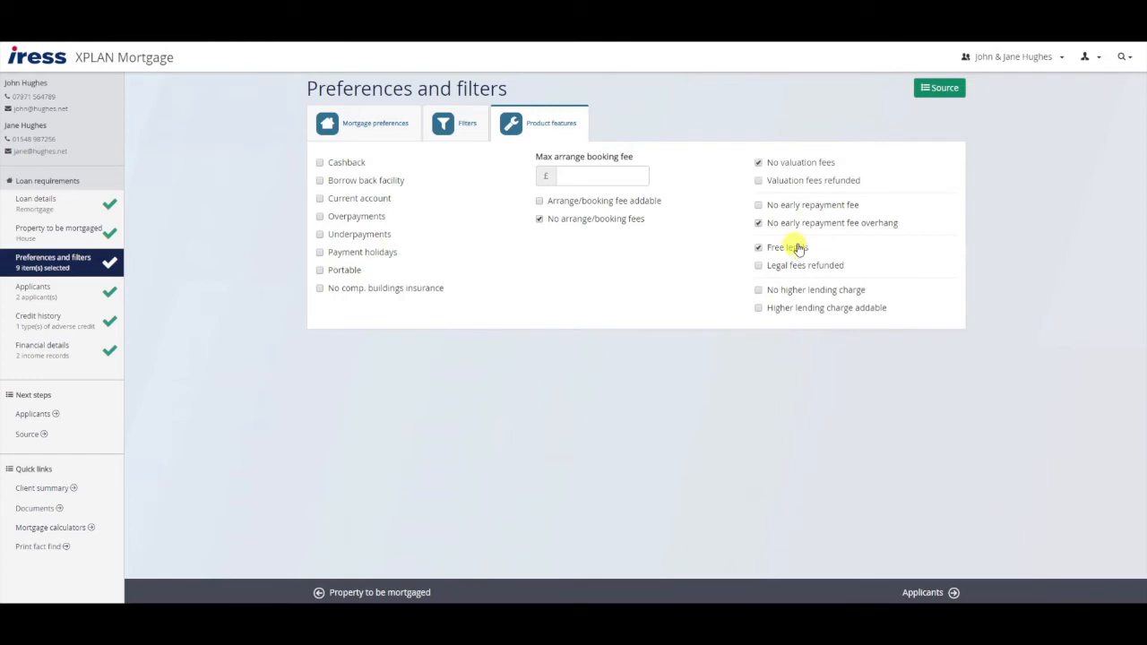
left_click(444, 127)
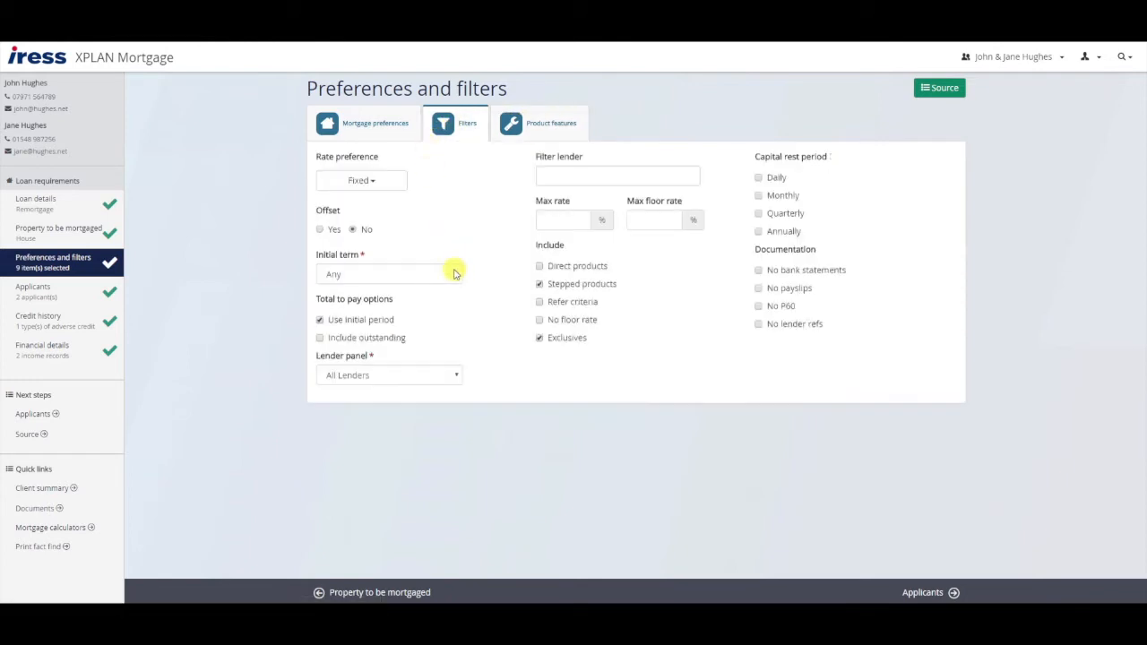
left_click(454, 273)
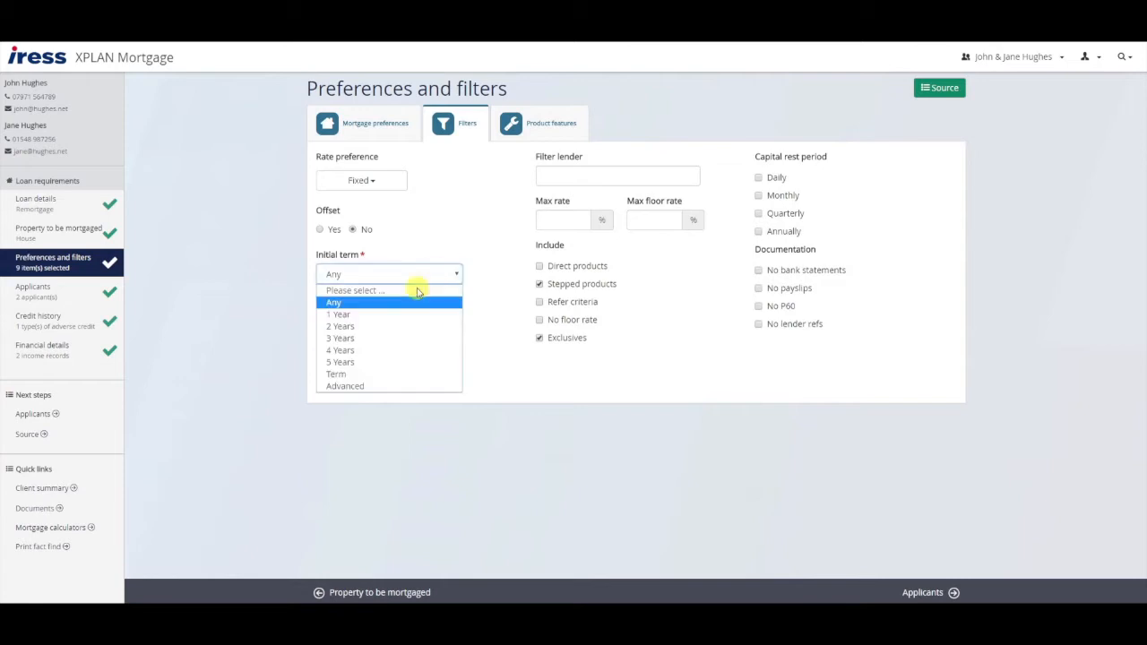
left_click(361, 330)
left_click(320, 323)
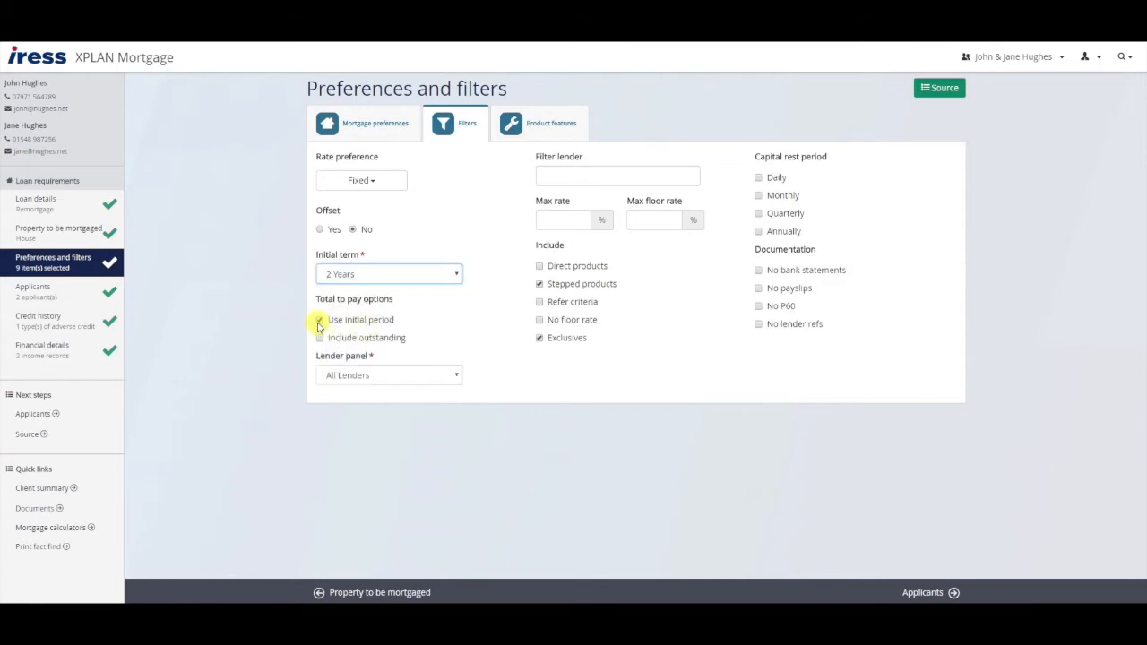
left_click(339, 357)
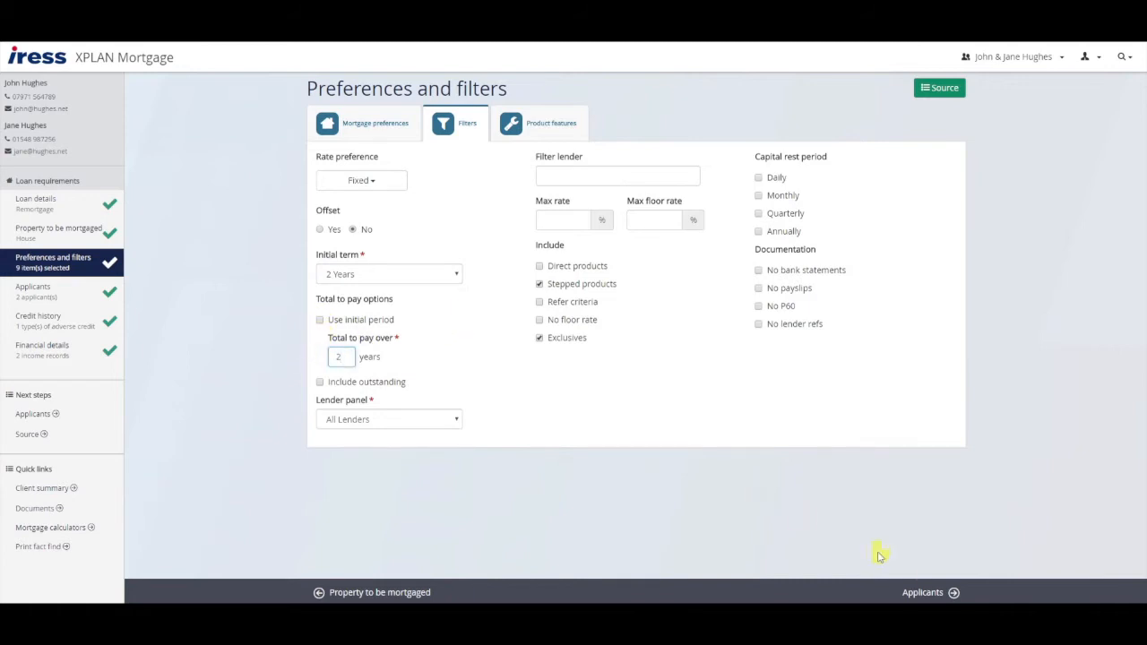
left_click(939, 593)
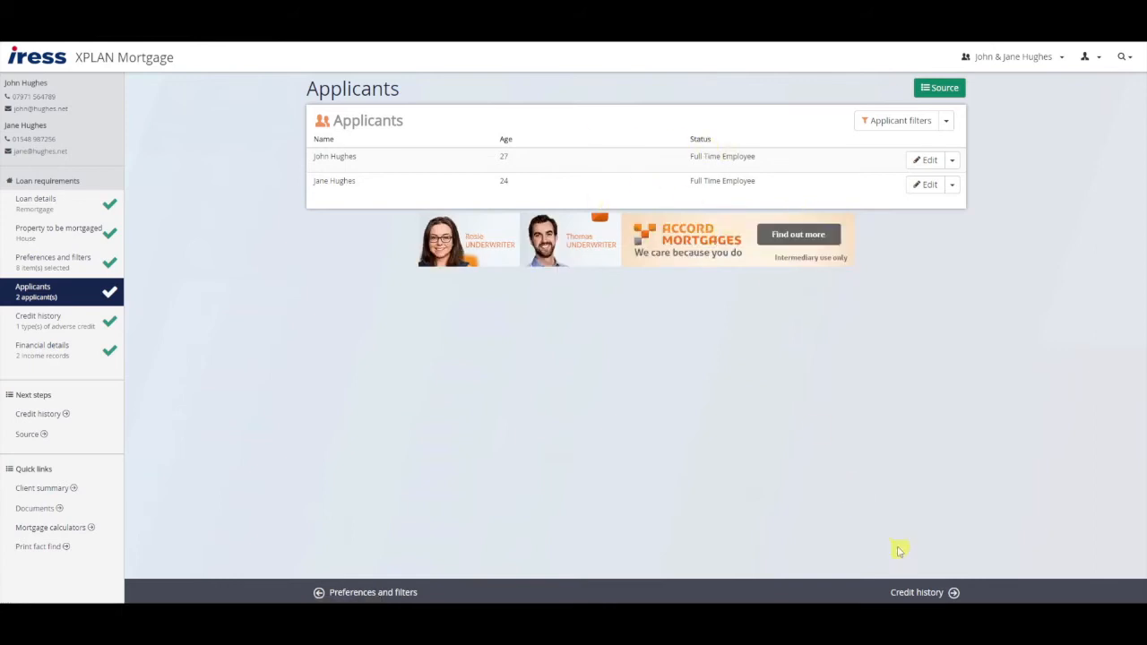
- Step through Credit history to Financial details showing the £35,000 and £25,000 salaries
left_click(908, 587)
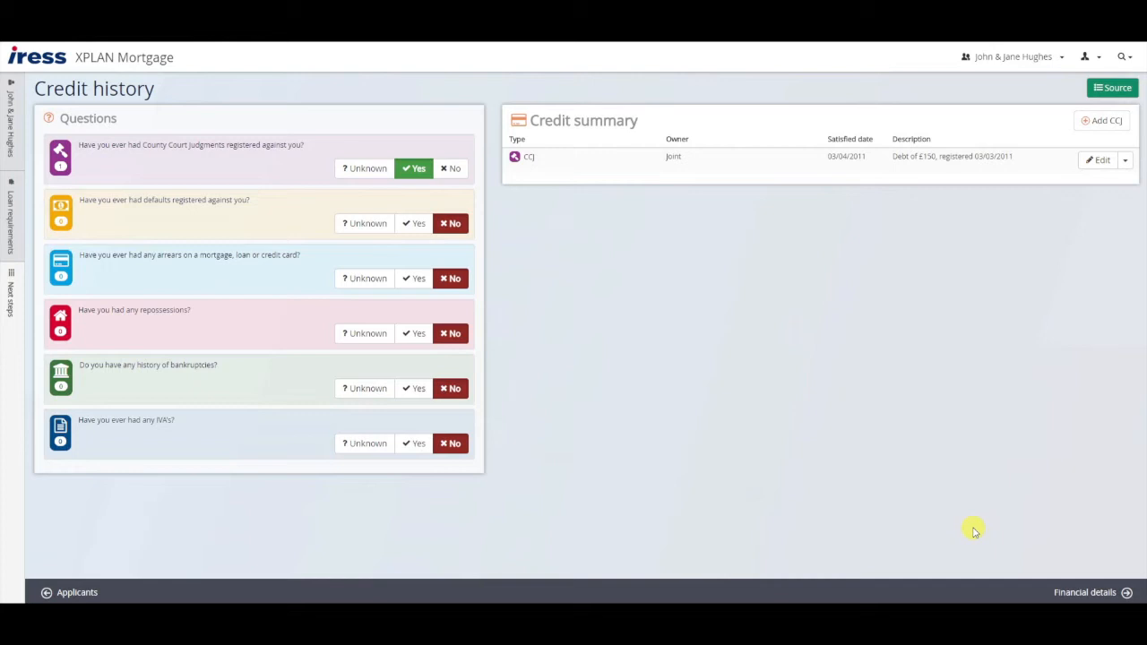
left_click(1091, 591)
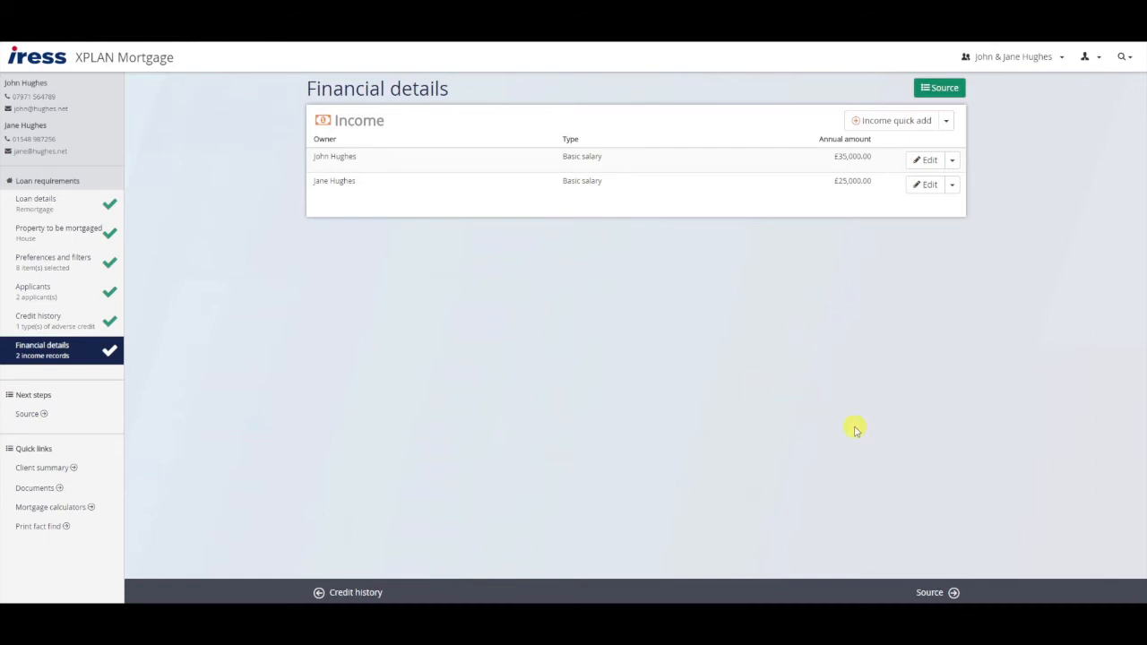
- Source products, note the 208 results, and sort by total to pay over 2 years
left_click(928, 593)
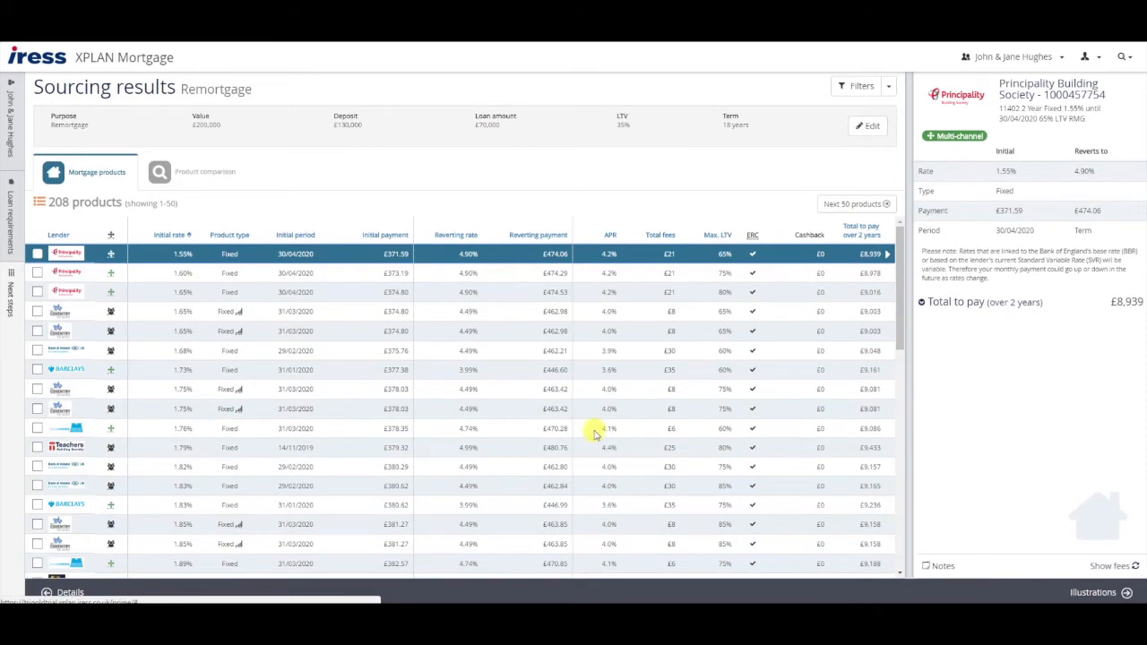
left_click_drag(49, 201, 132, 202)
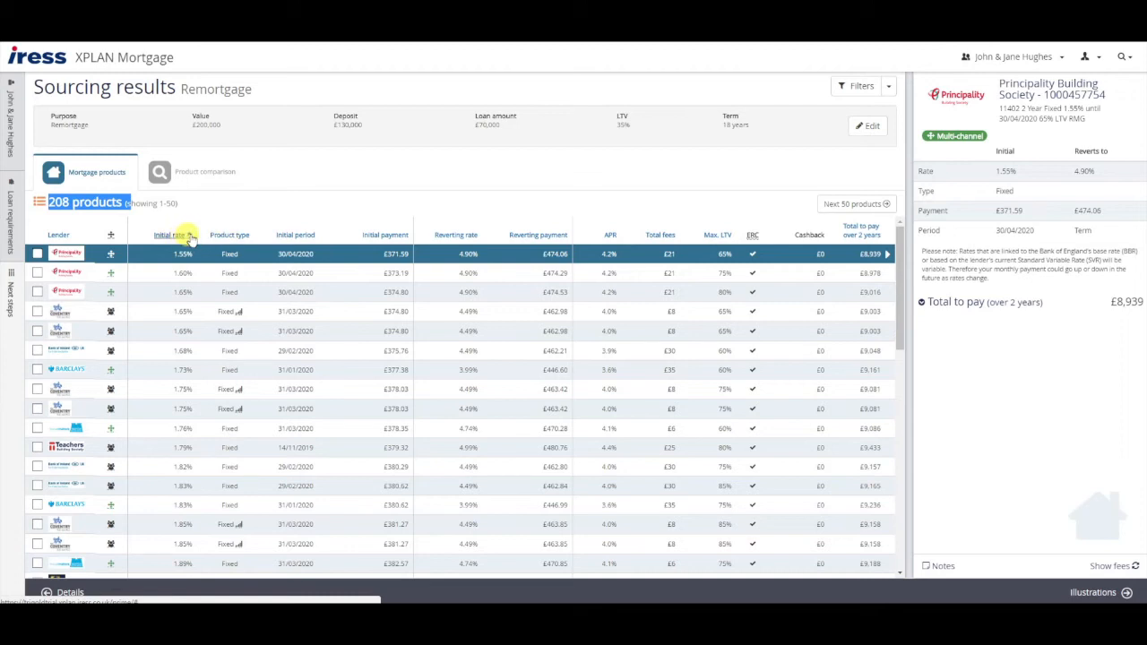
left_click(862, 231)
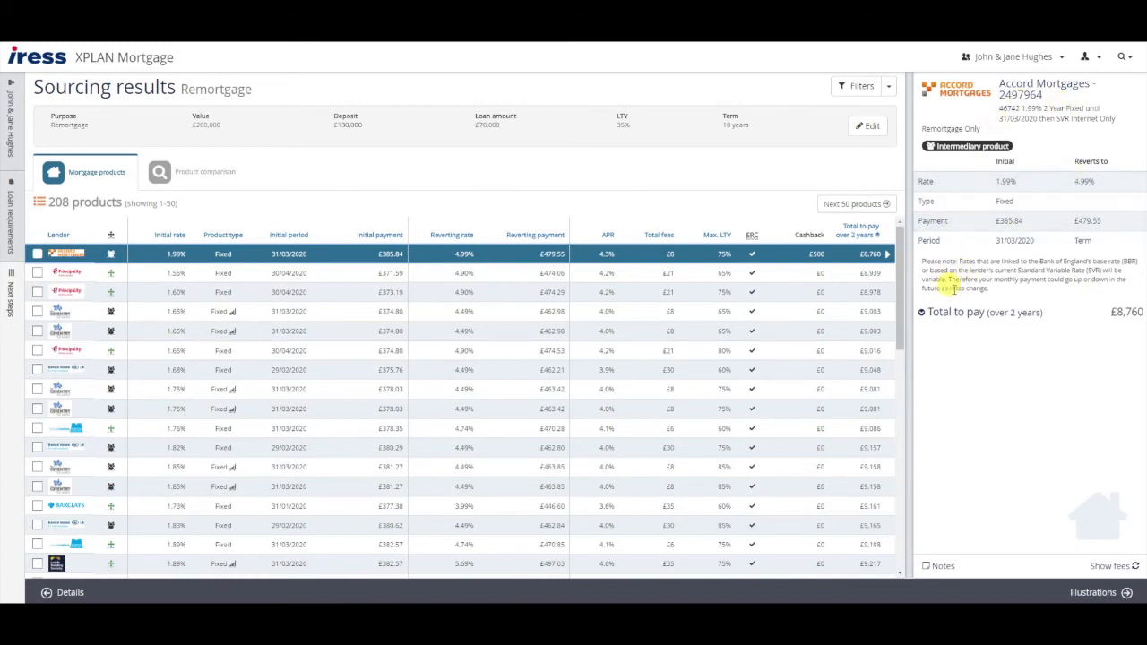
- Inspect Accord's 1.99% deal: total-to-pay breakdown, fees and full product notes, then close them
left_click(923, 313)
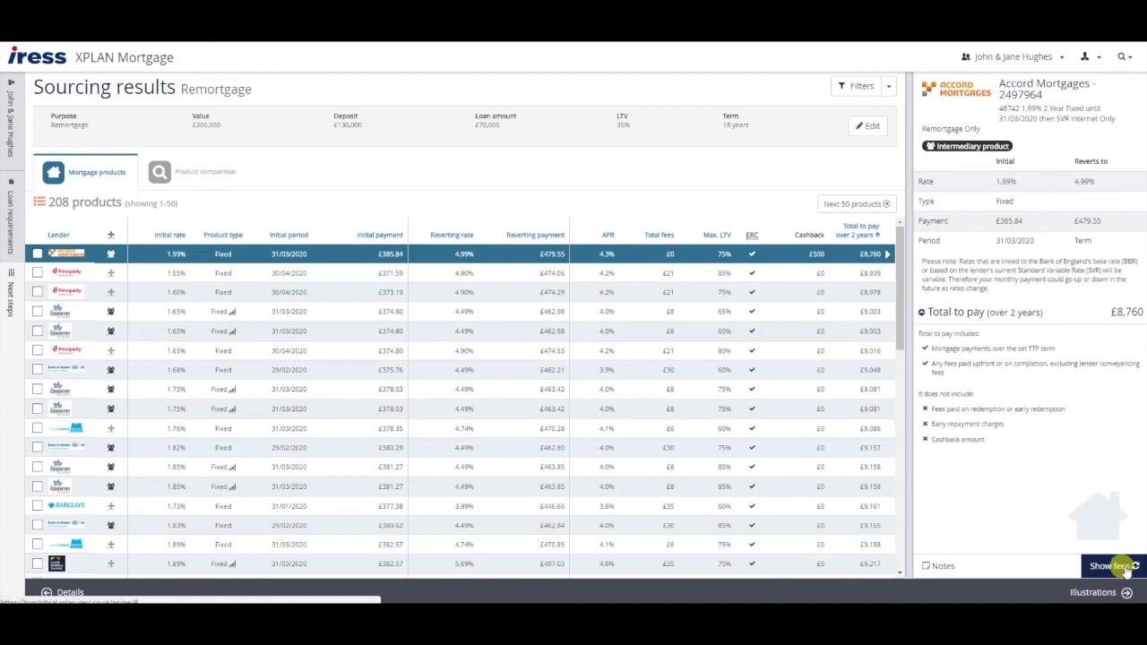
left_click(1112, 566)
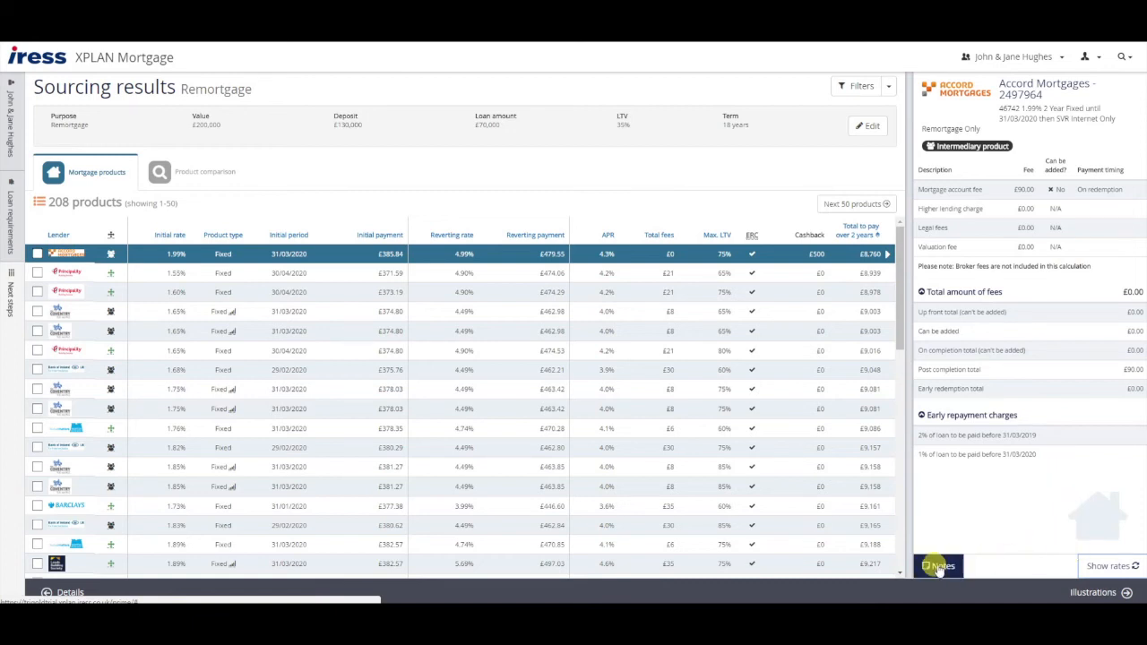
left_click(939, 568)
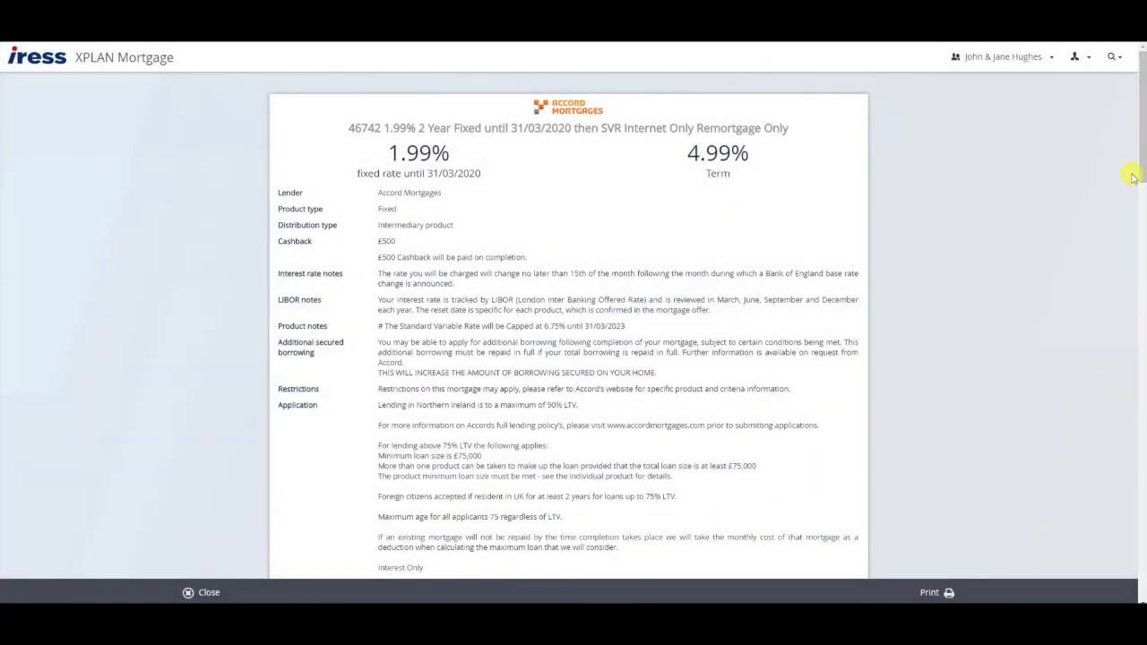
scroll(1136, 180, "down", 2)
scroll(1140, 188, "down", 5)
scroll(1140, 242, "up", 7)
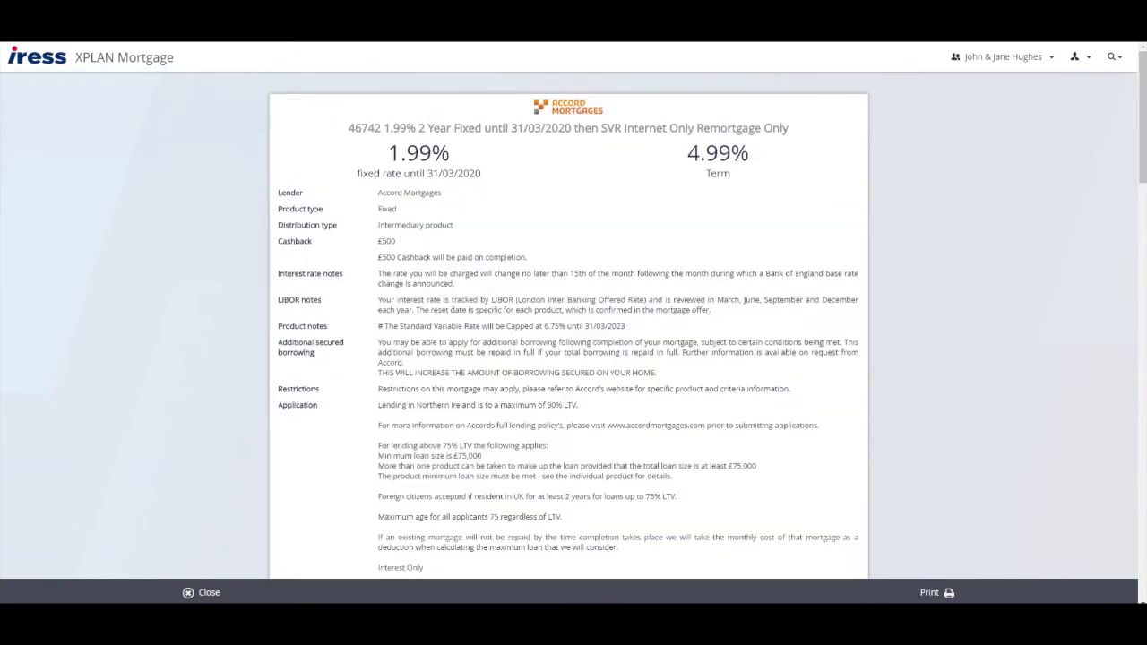
left_click(277, 27)
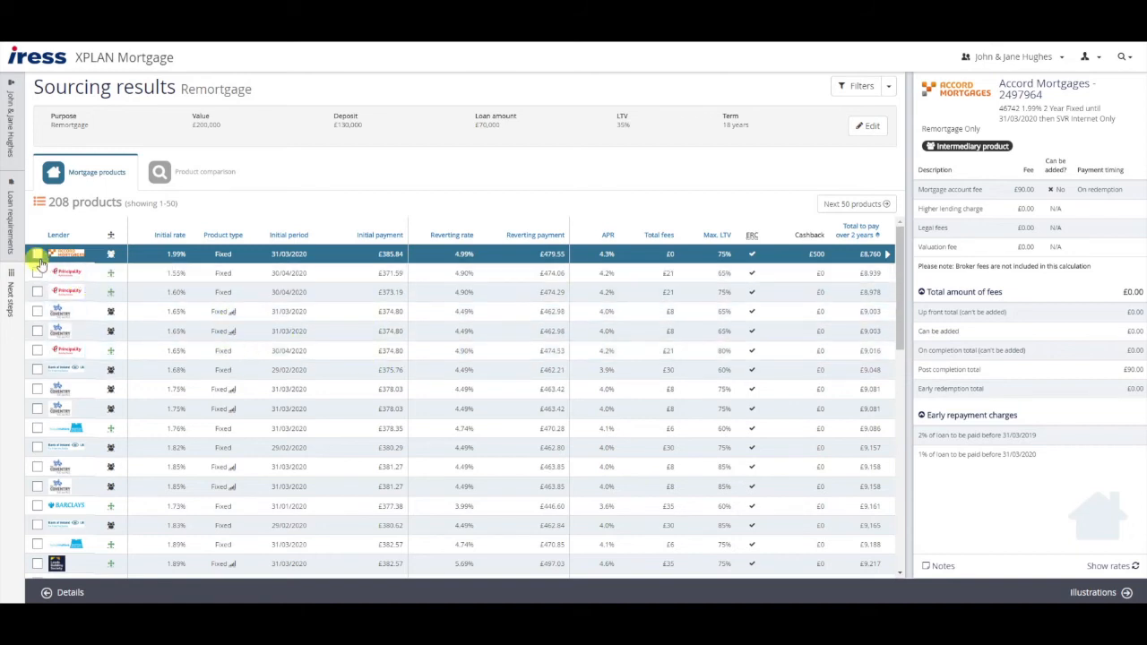
- Tick Accord 1.99%, Principality 1.55% and Coventry 1.65% and view them in Product comparison
left_click(37, 254)
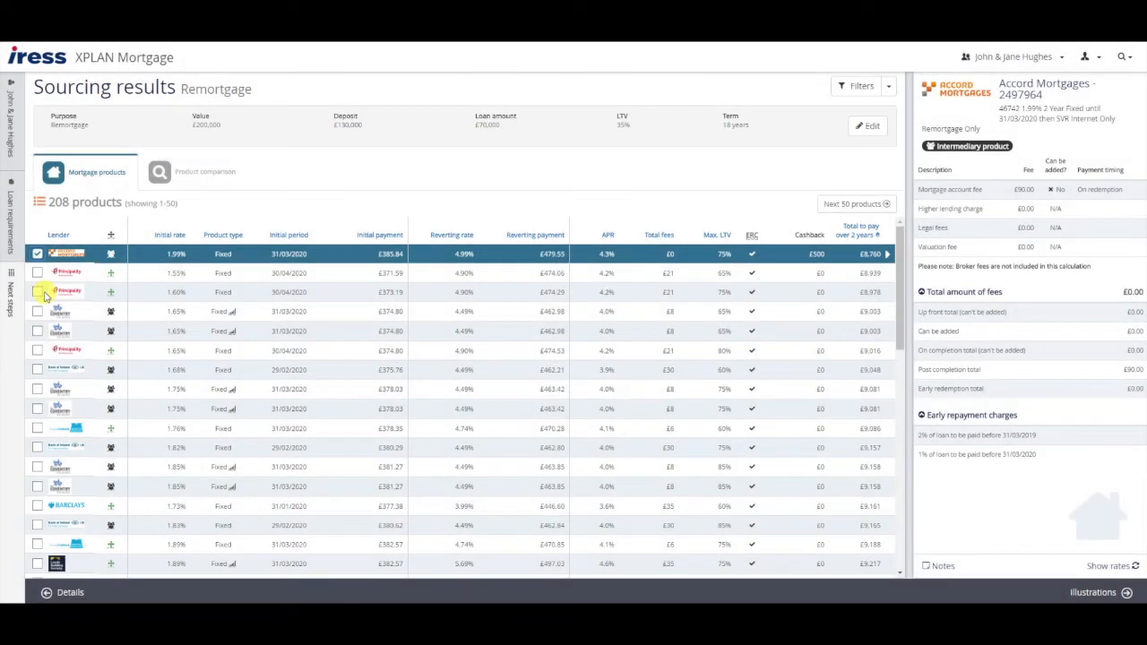
left_click(37, 273)
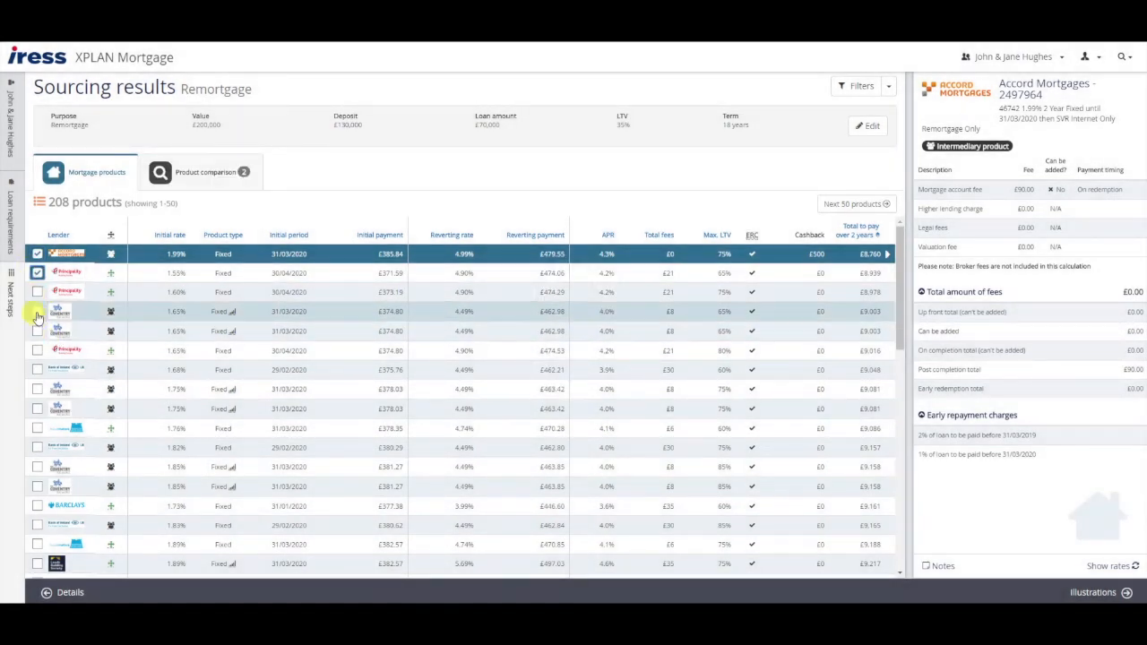
left_click(36, 311)
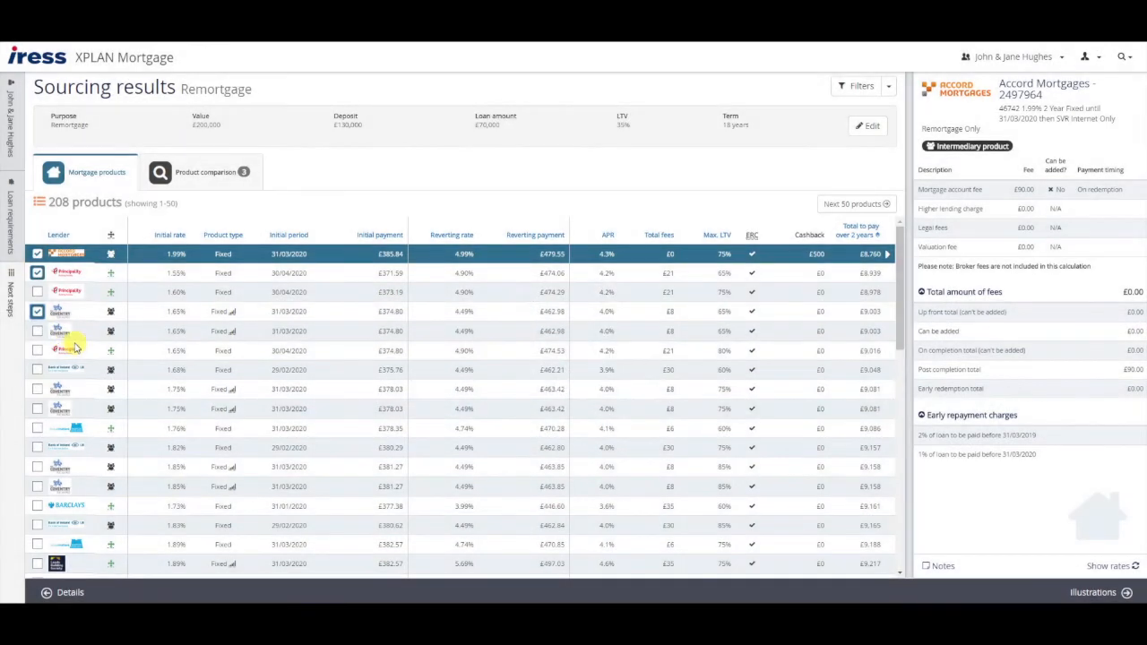
left_click(202, 173)
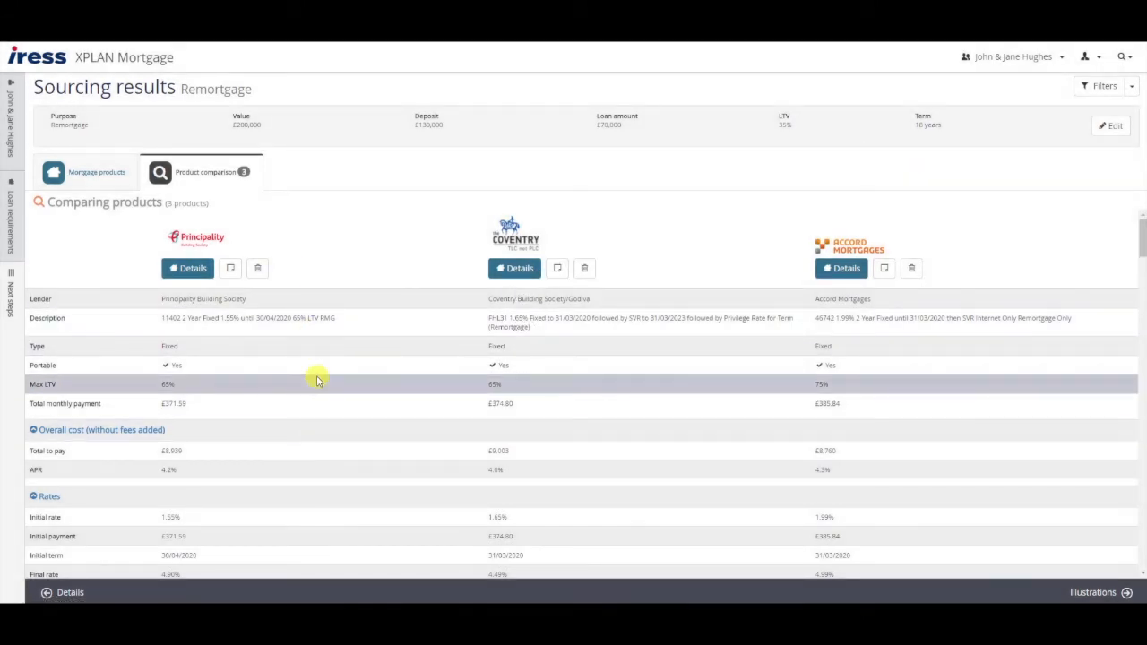
scroll(315, 368, "down", 3)
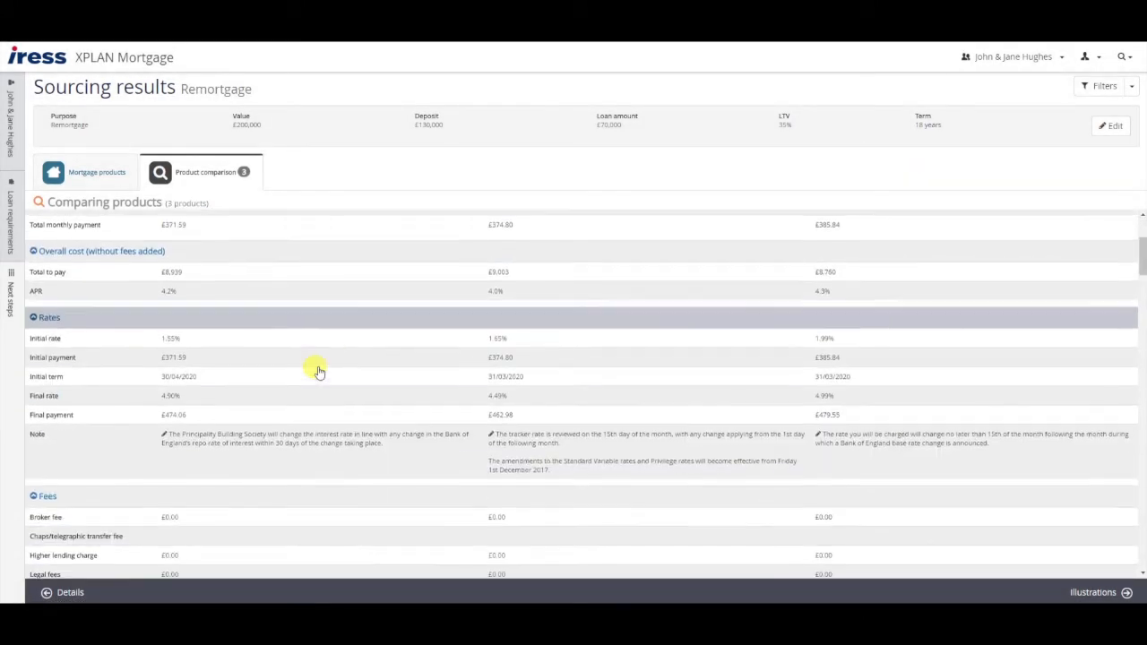
scroll(318, 370, "down", 2)
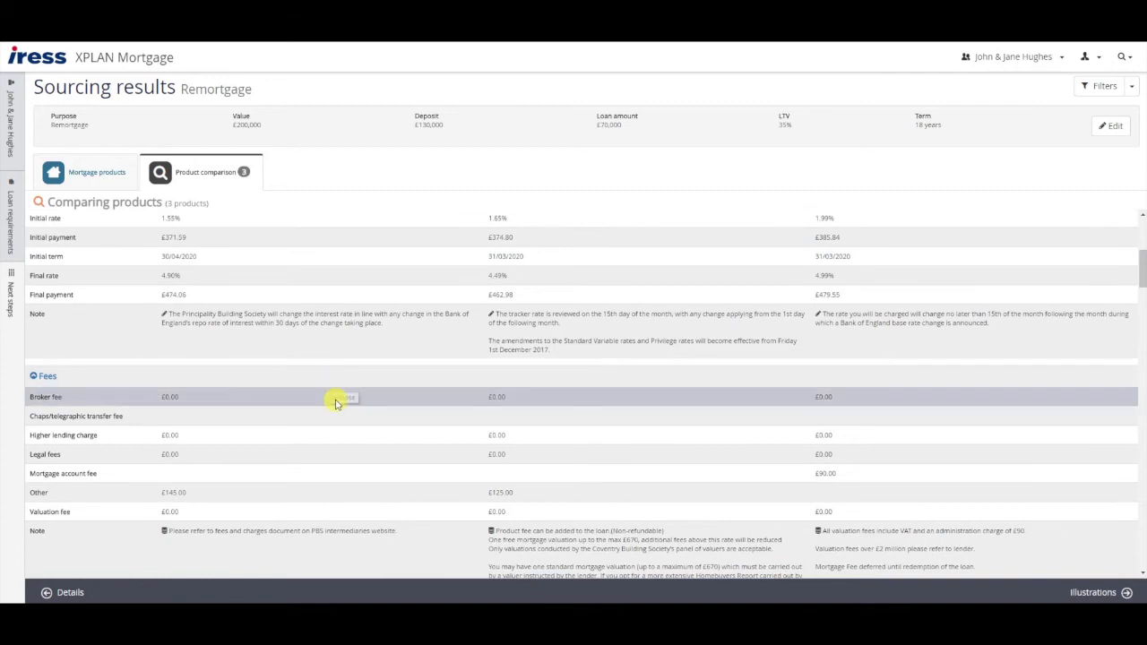
scroll(337, 403, "down", 5)
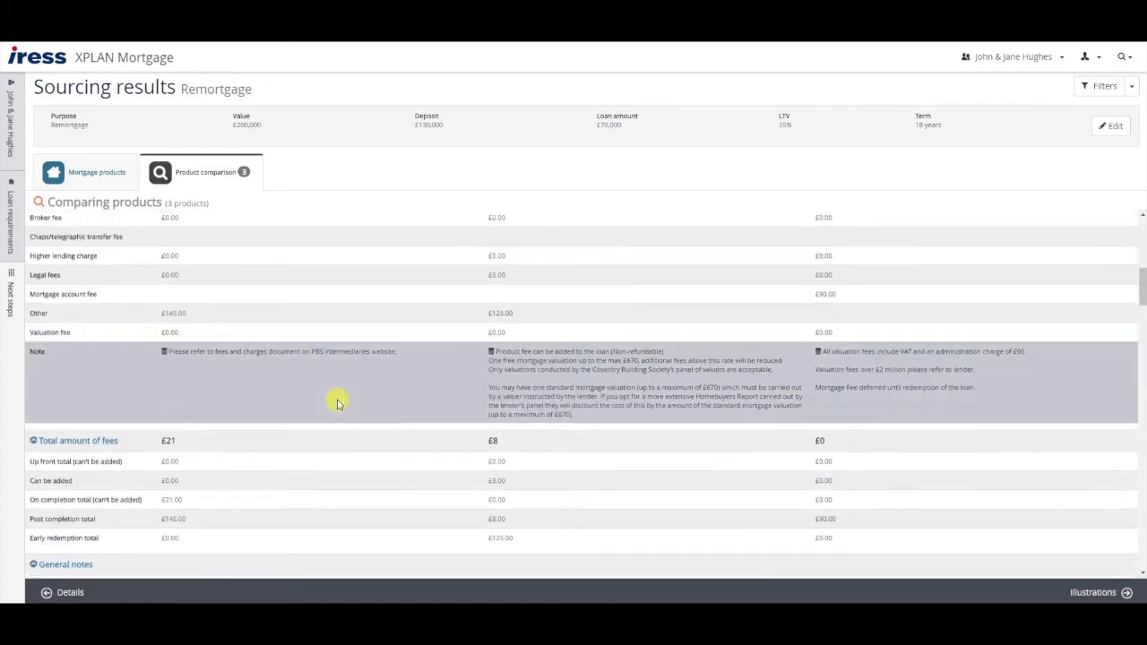
scroll(337, 403, "down", 5)
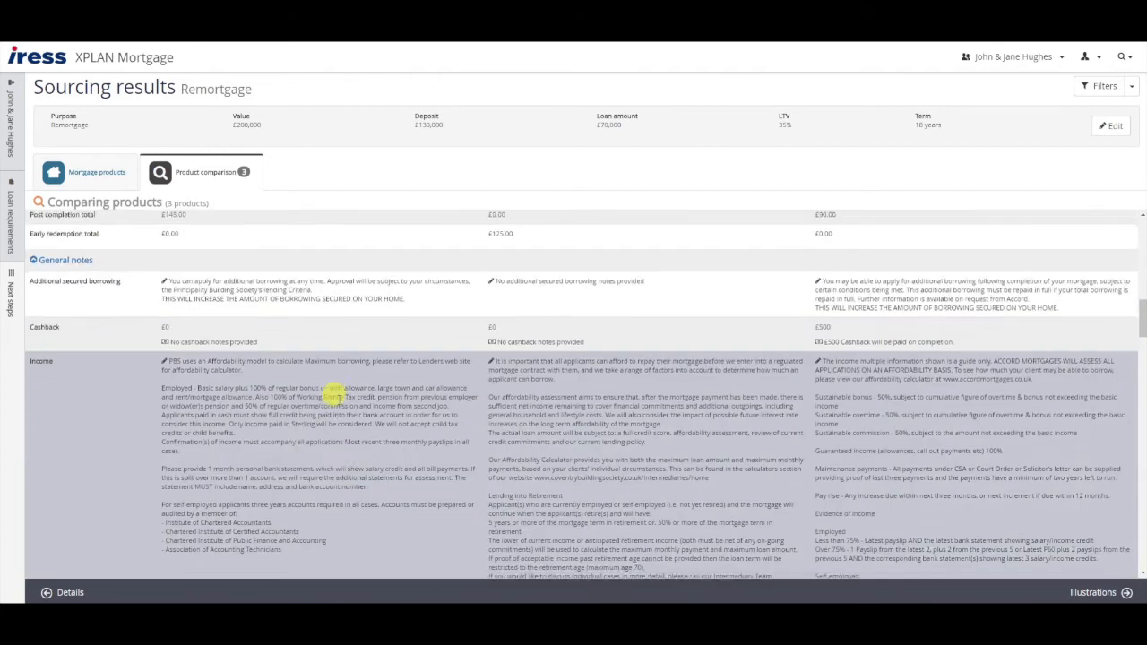
scroll(338, 403, "down", 1)
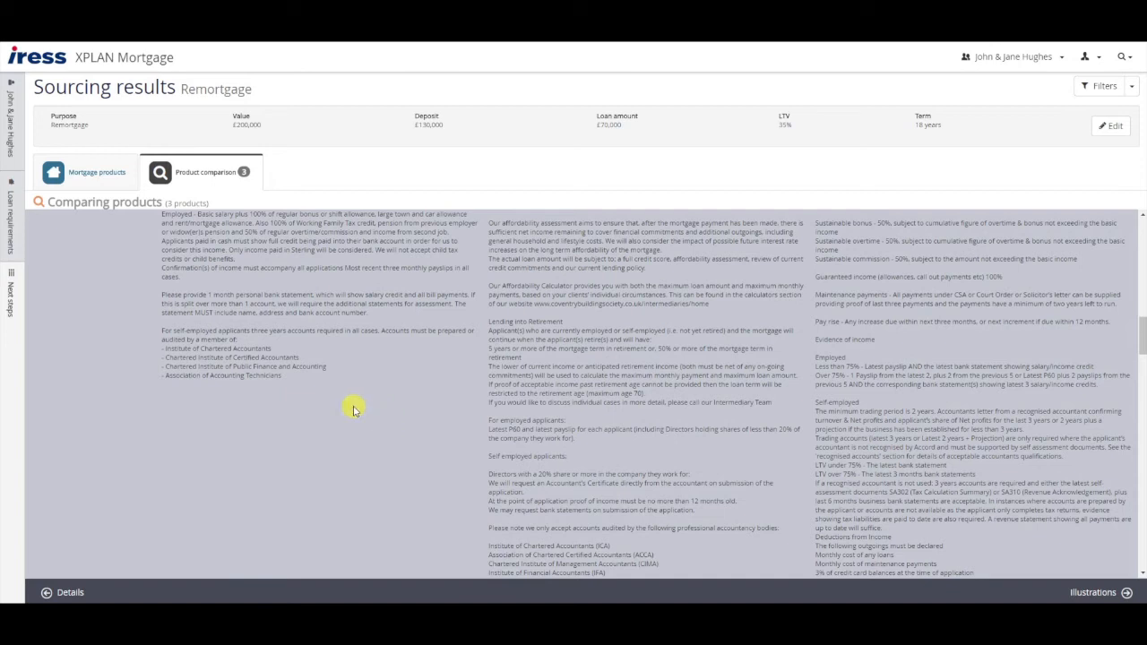
scroll(354, 409, "down", 4)
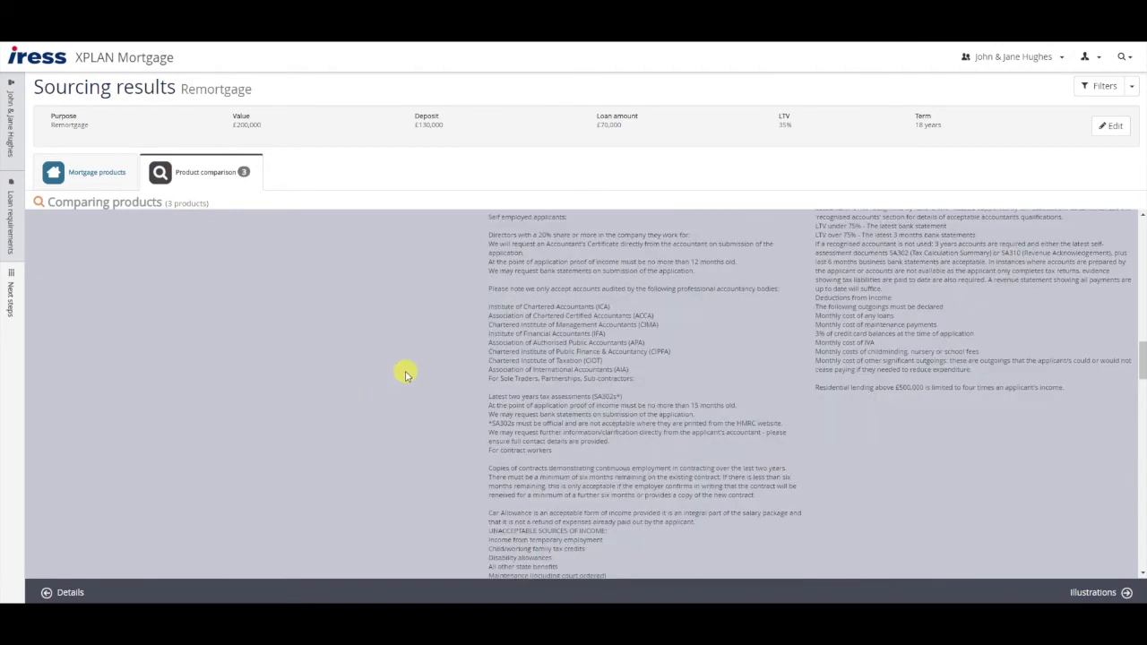
scroll(620, 392, "down", 2)
scroll(625, 395, "down", 6)
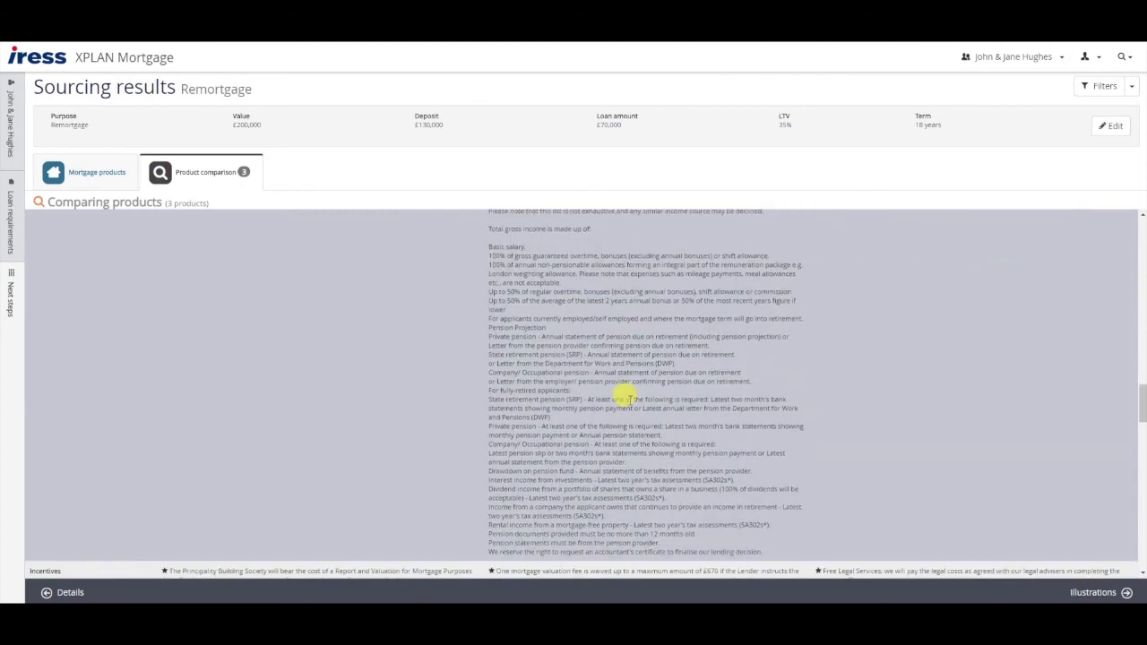
scroll(625, 395, "down", 3)
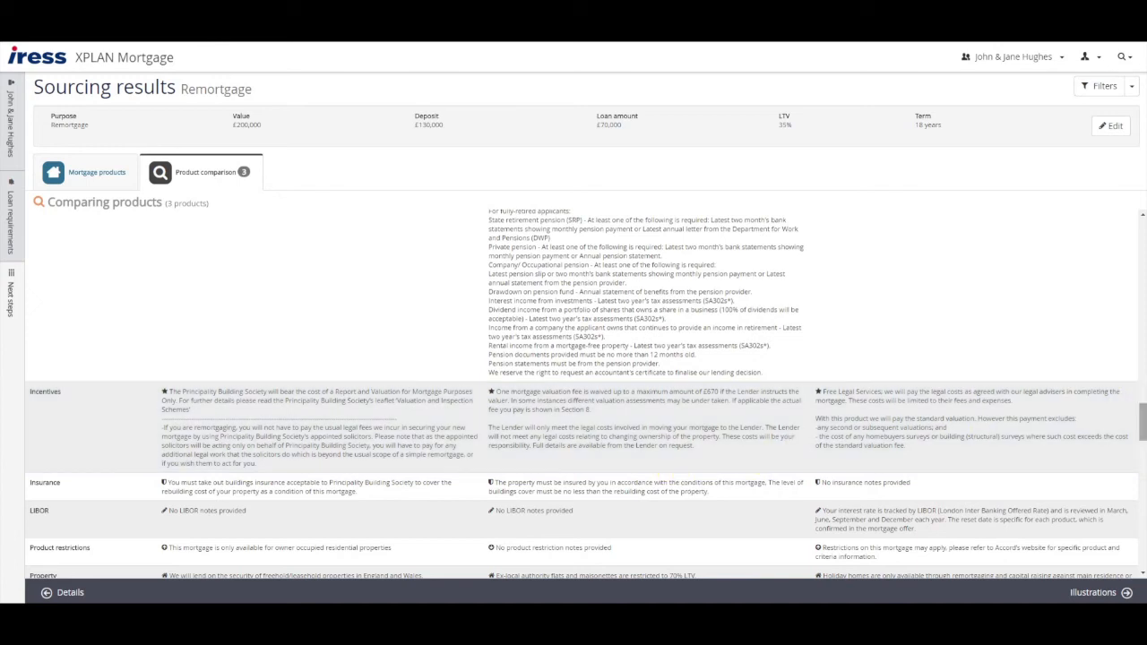
left_click_drag(1143, 428, 1126, 218)
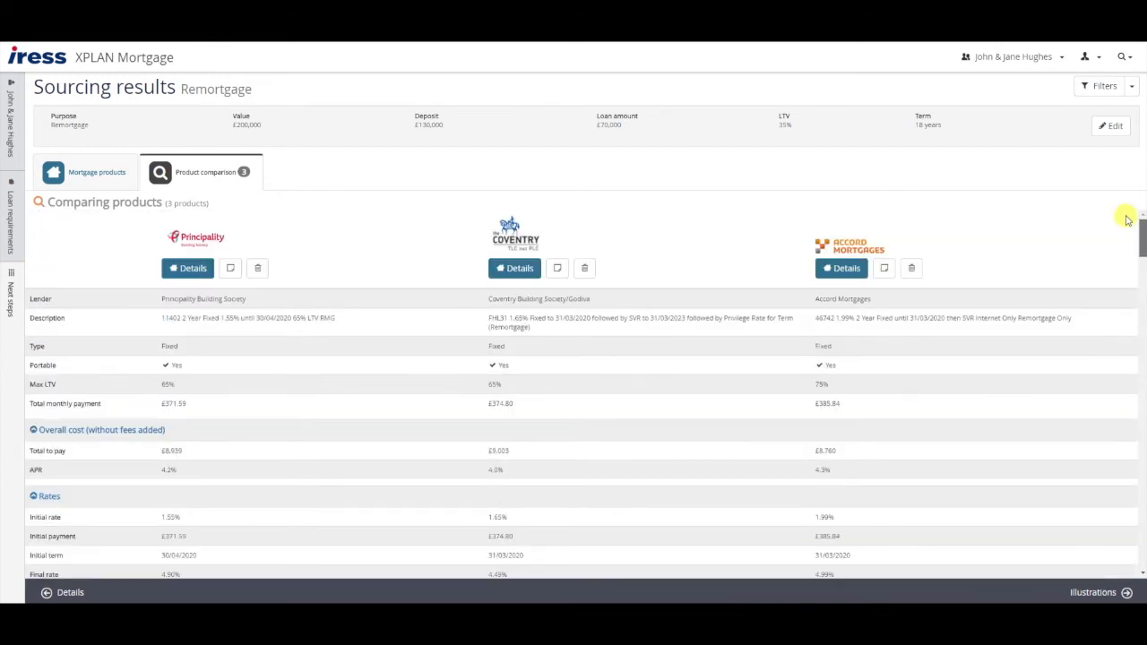
- Remove Principality and Coventry from the comparison, leaving Accord, and return to the products list
left_click(257, 270)
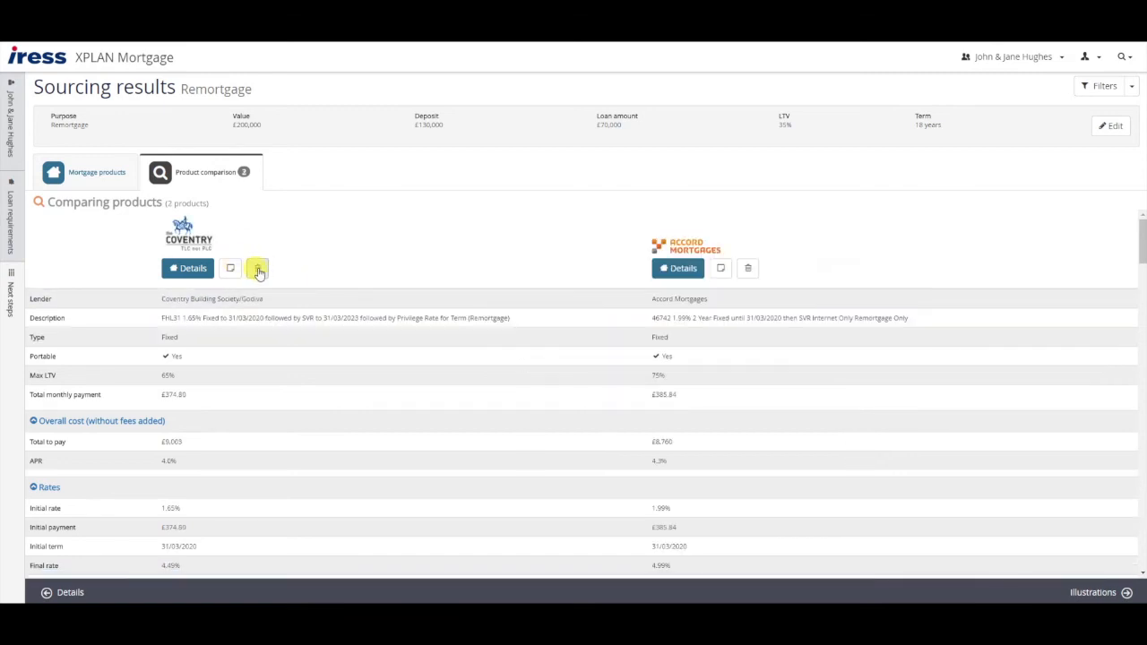
left_click(258, 269)
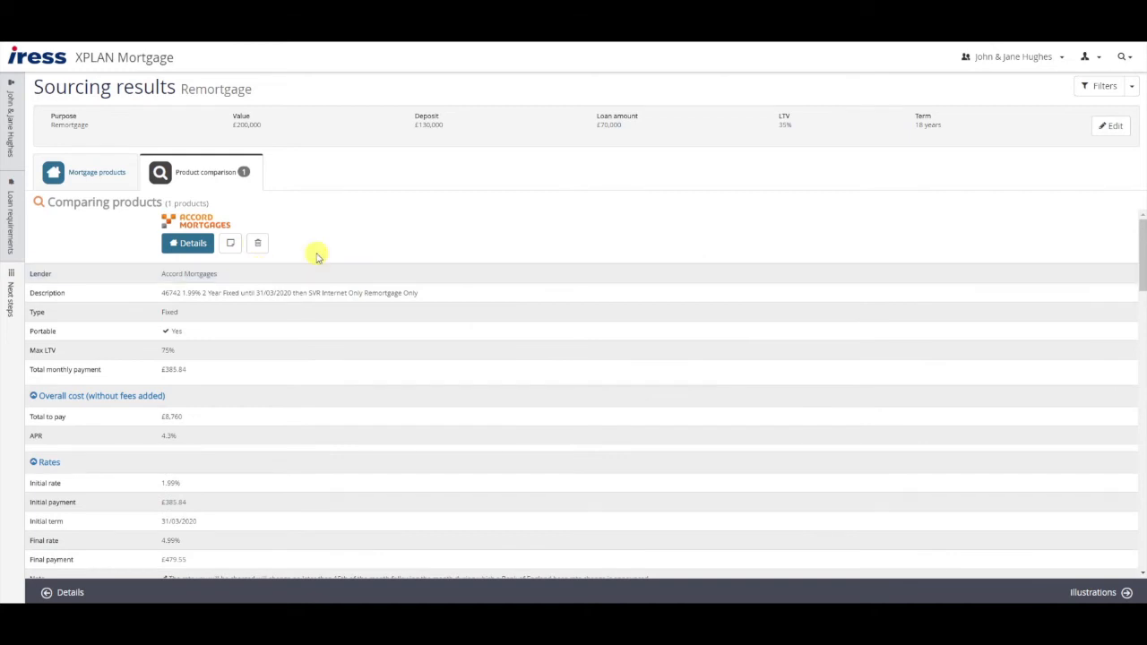
left_click(94, 171)
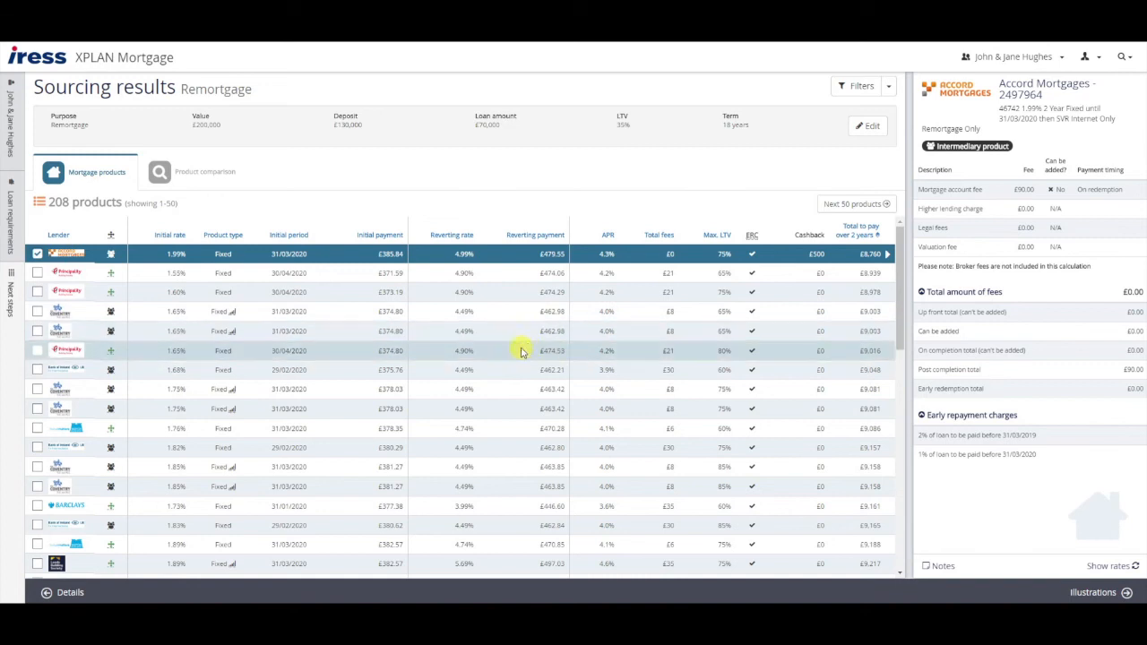
- Generate the Product list report PDF from the results list and open the download
left_click(890, 88)
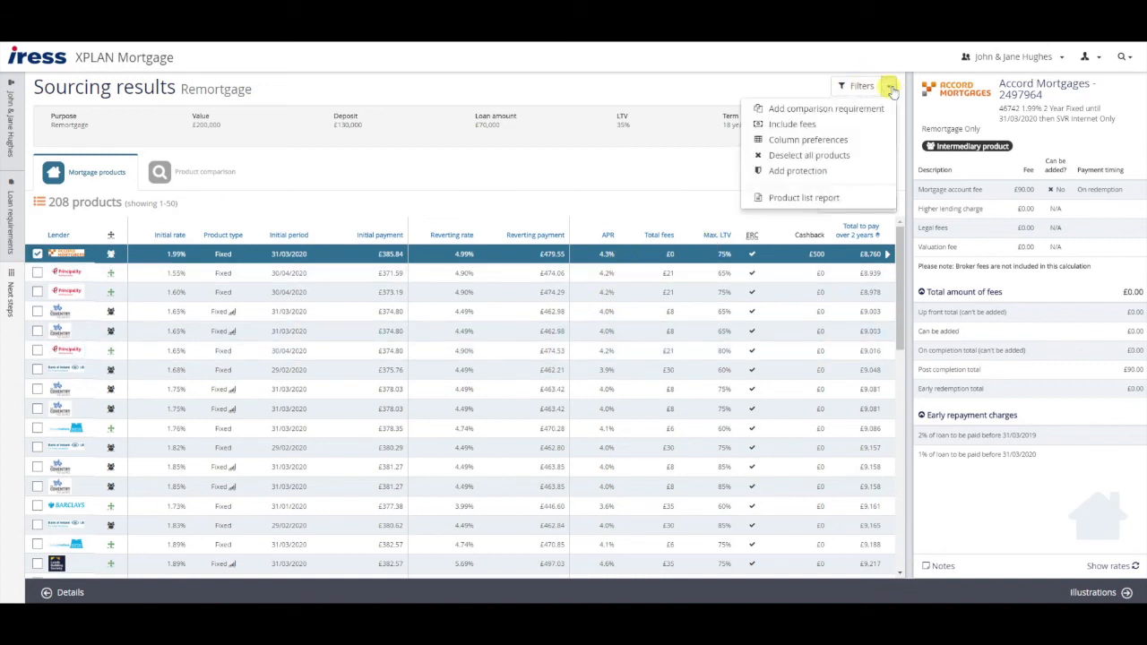
left_click(829, 193)
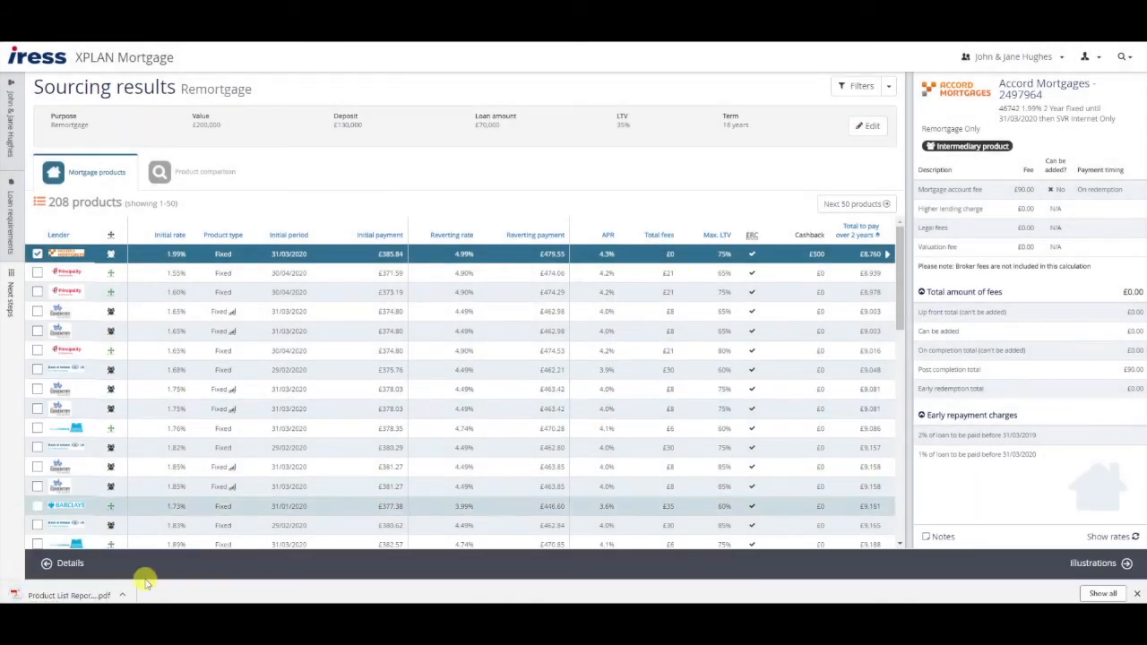
left_click(67, 593)
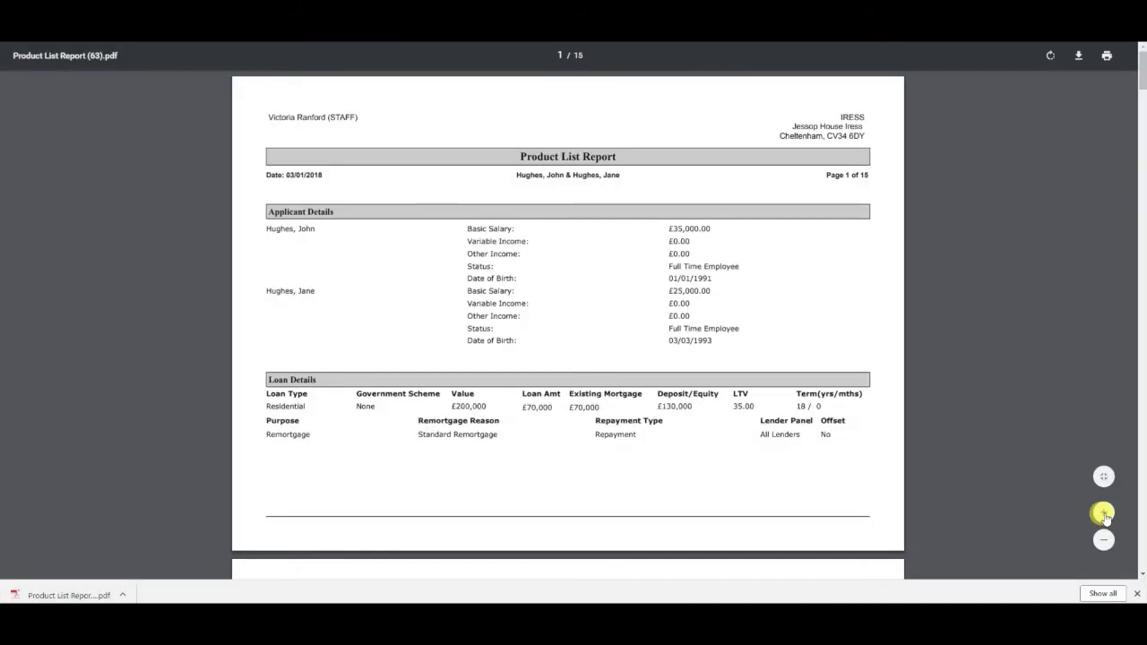
- Zoom the Product List Report in twice and scroll through its first three pages
left_click(1102, 515)
left_click(1103, 541)
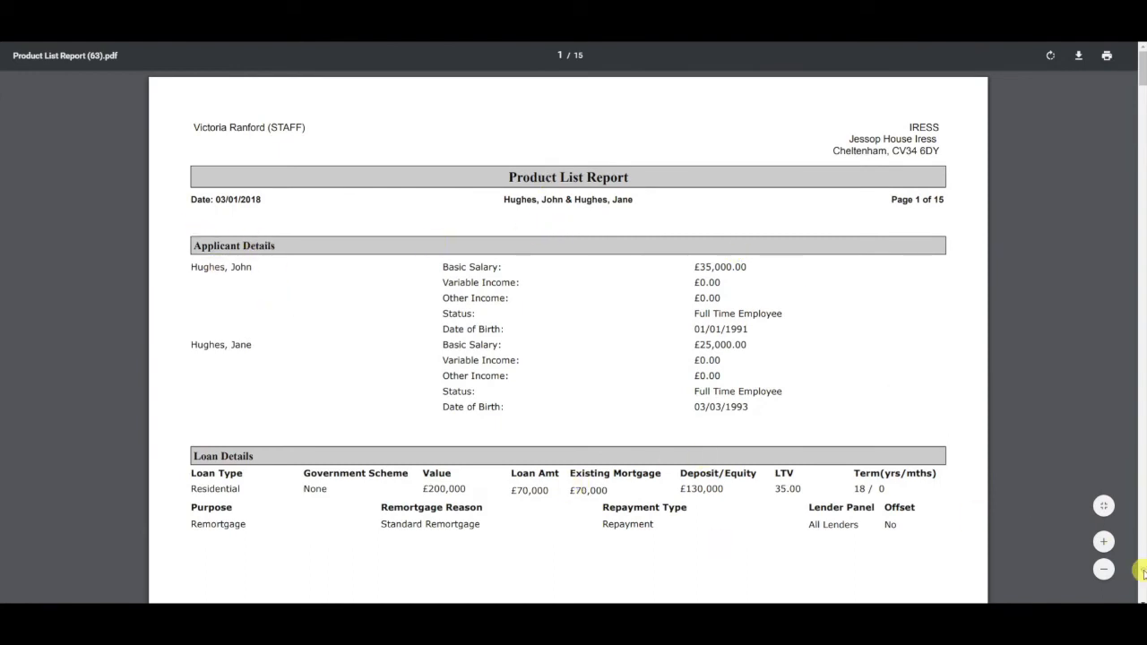
scroll(1142, 572, "down", 10)
scroll(1142, 571, "down", 2)
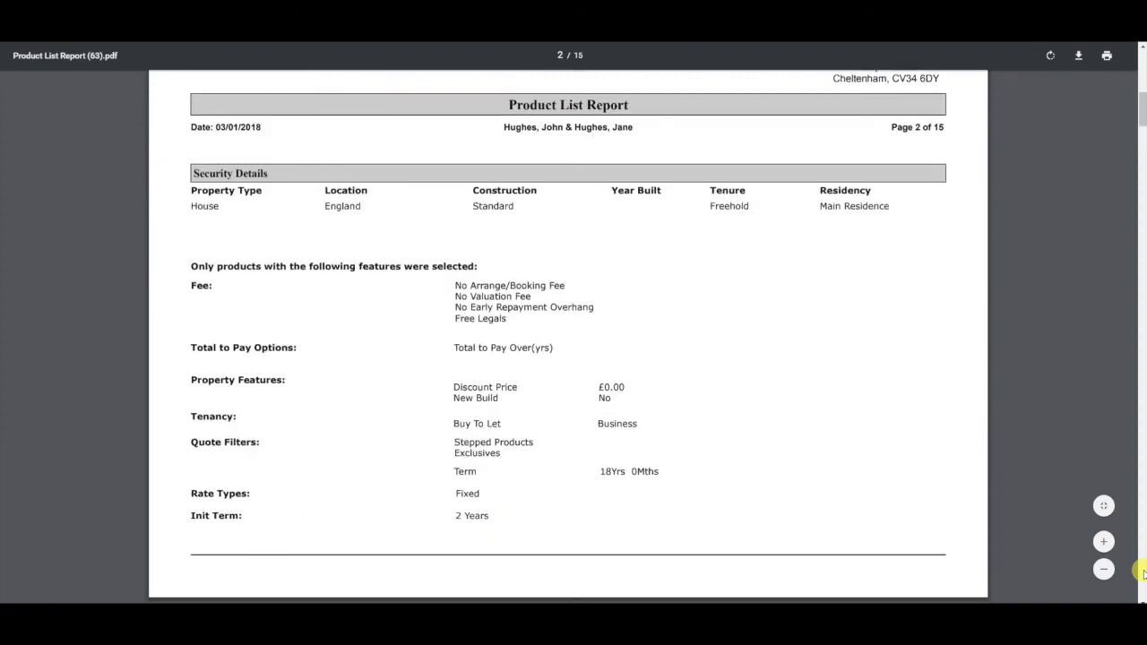
scroll(1142, 572, "down", 8)
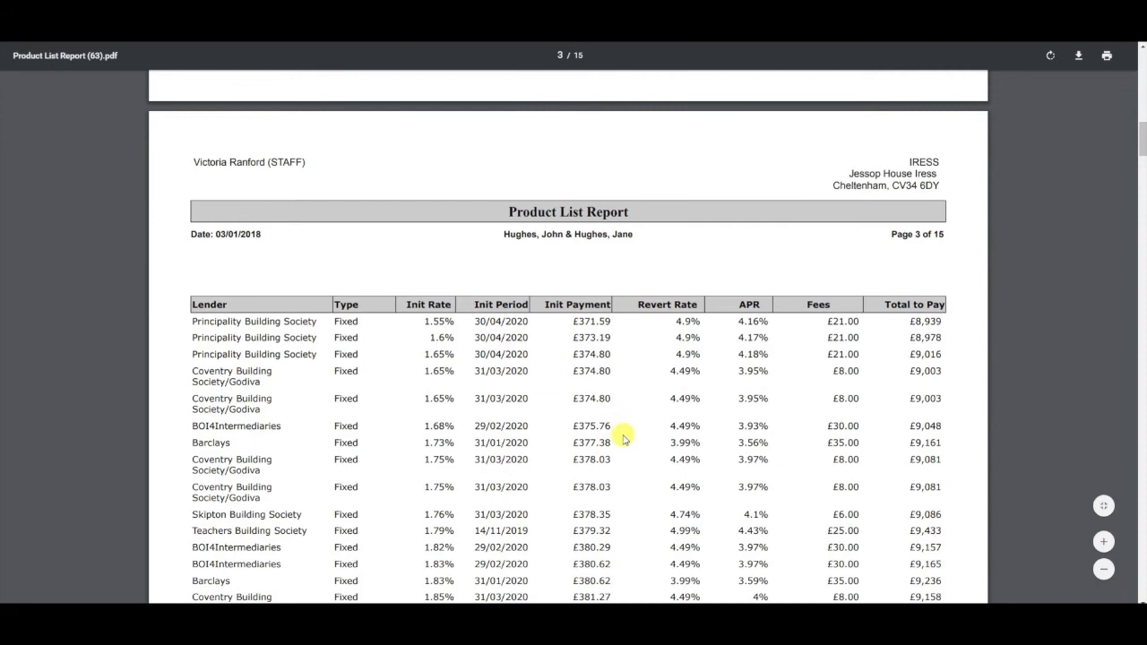
scroll(632, 435, "down", 3)
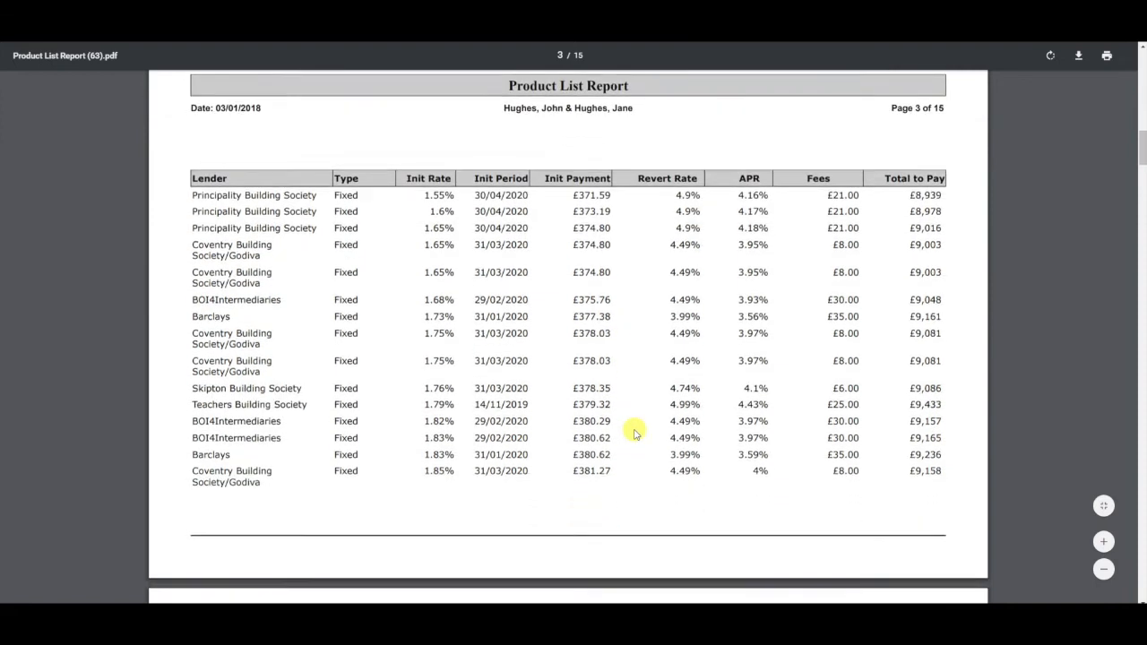
scroll(634, 434, "down", 2)
scroll(633, 430, "up", 5)
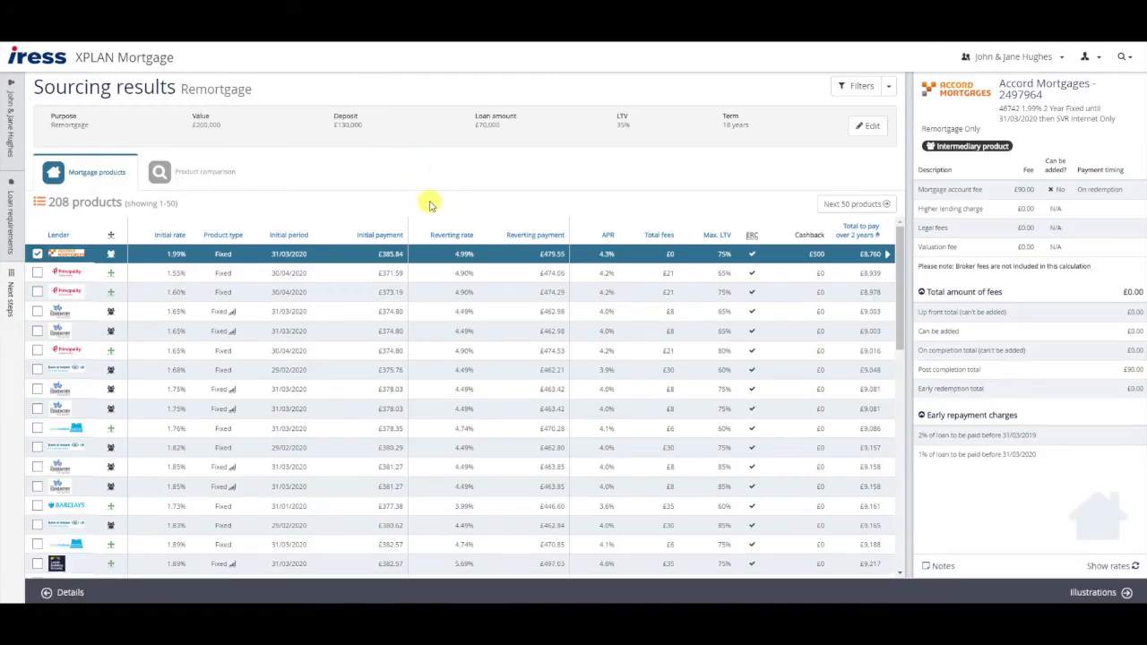
- Go to Illustrations and run the affordability review on the Accord 1.99% product
left_click(1093, 592)
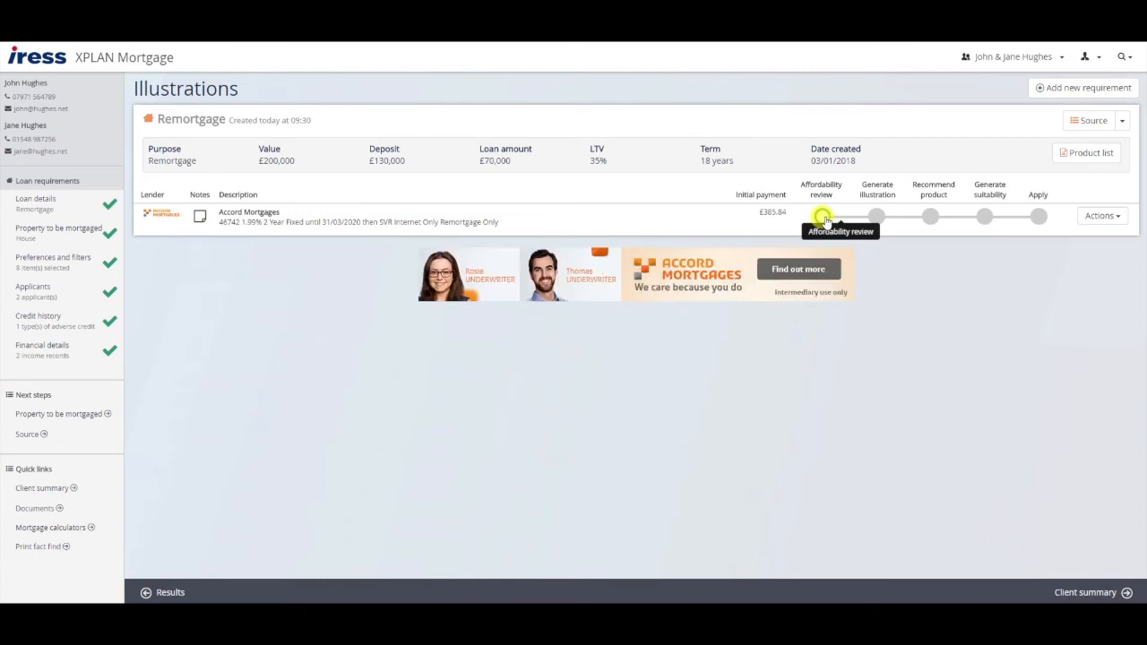
left_click(823, 218)
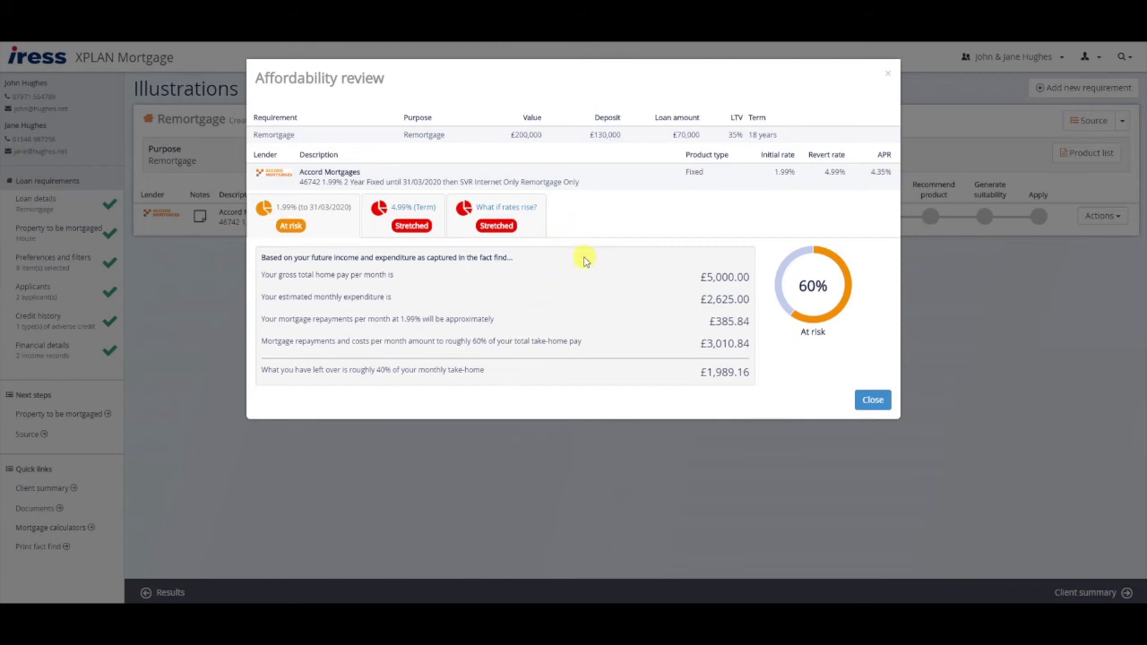
- Check Accord's affordability at the 4.99% term rate and 6.99% stress test, then close it
left_click(417, 212)
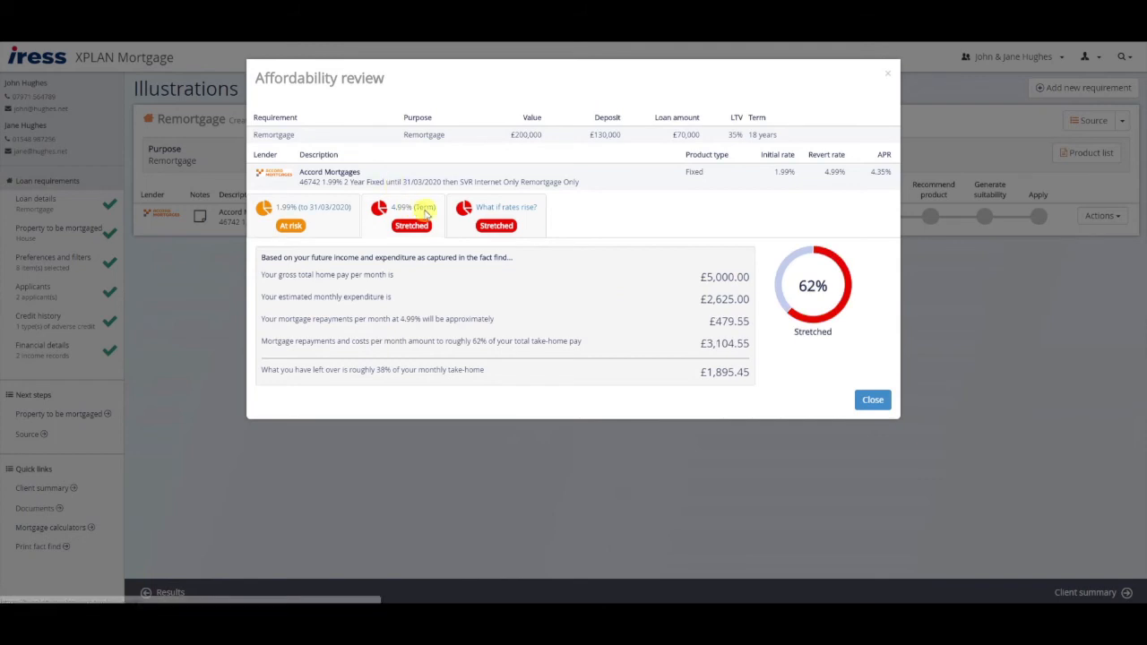
left_click(506, 220)
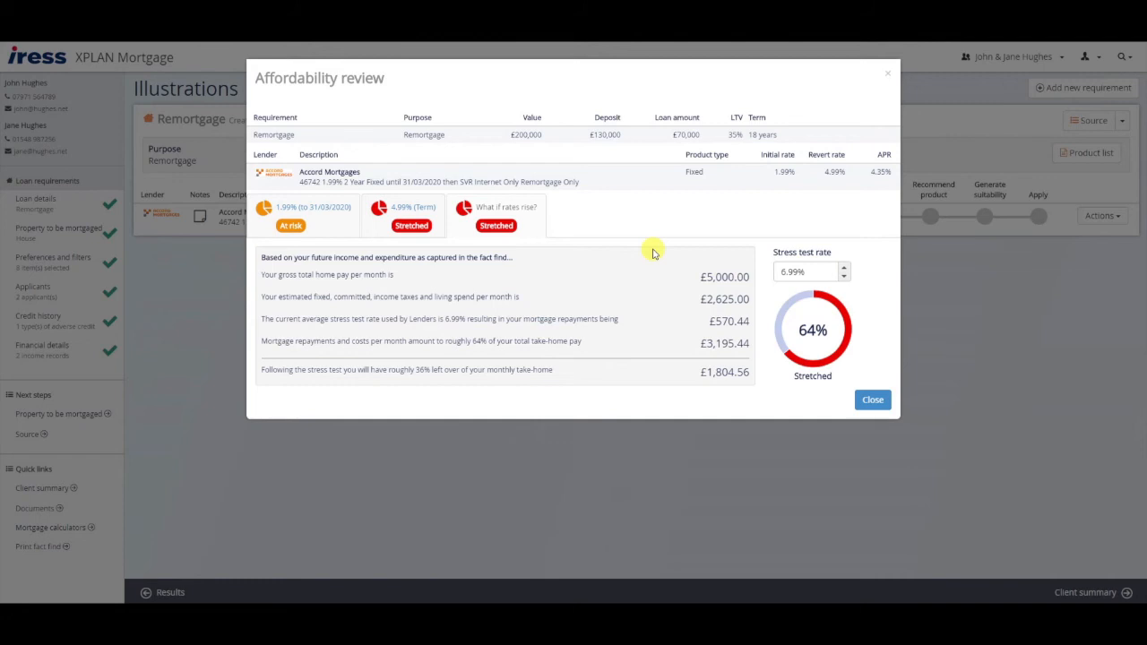
left_click(868, 398)
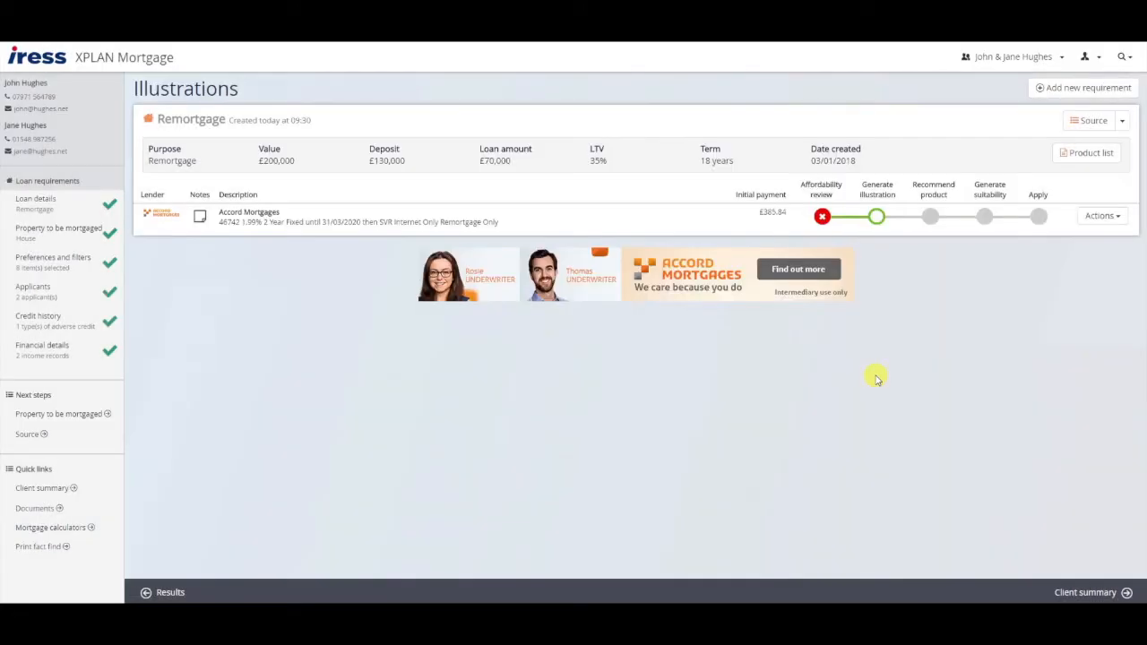
- Start the Accord illustration, enter the intermediary's phone number, and go to Broker fees
left_click(876, 217)
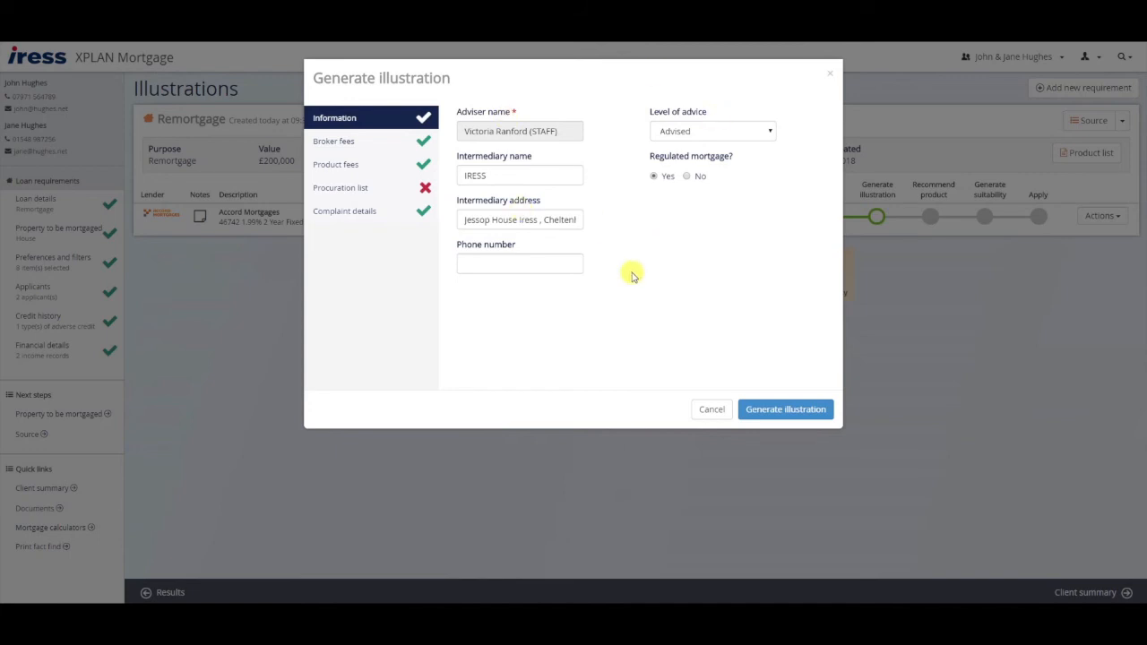
left_click(532, 262)
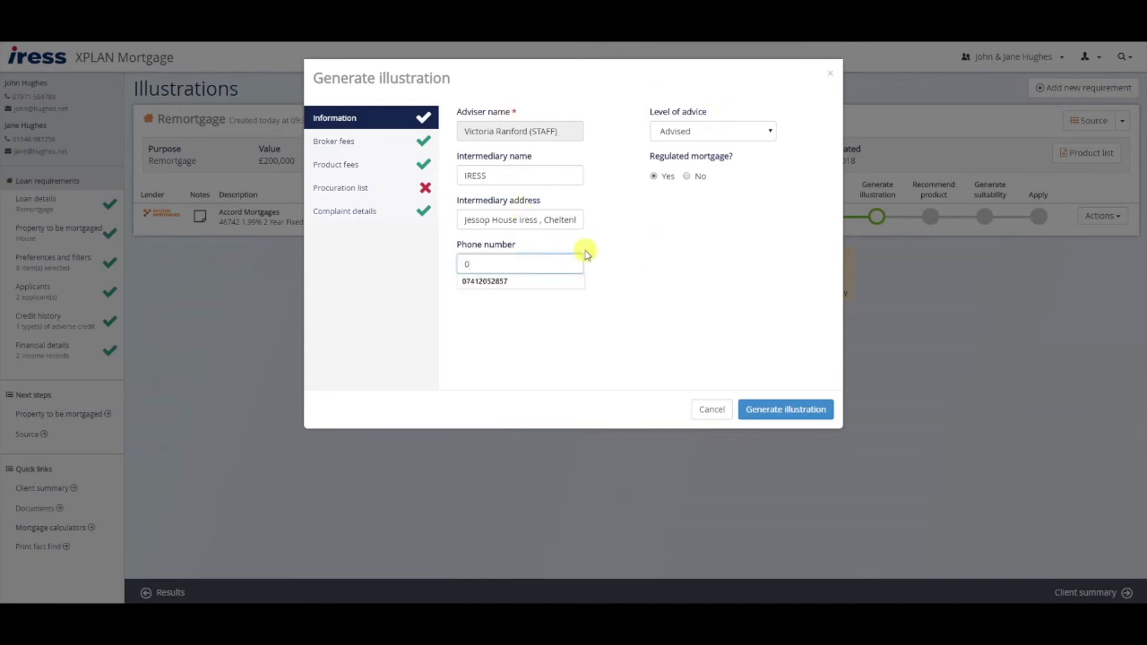
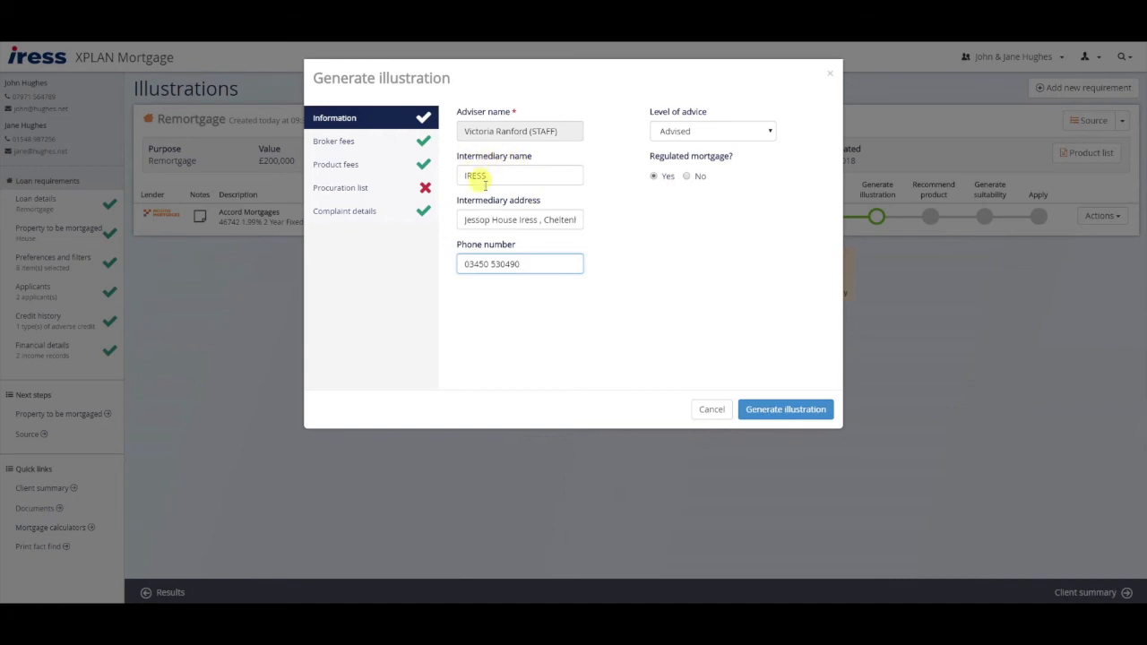
left_click(367, 143)
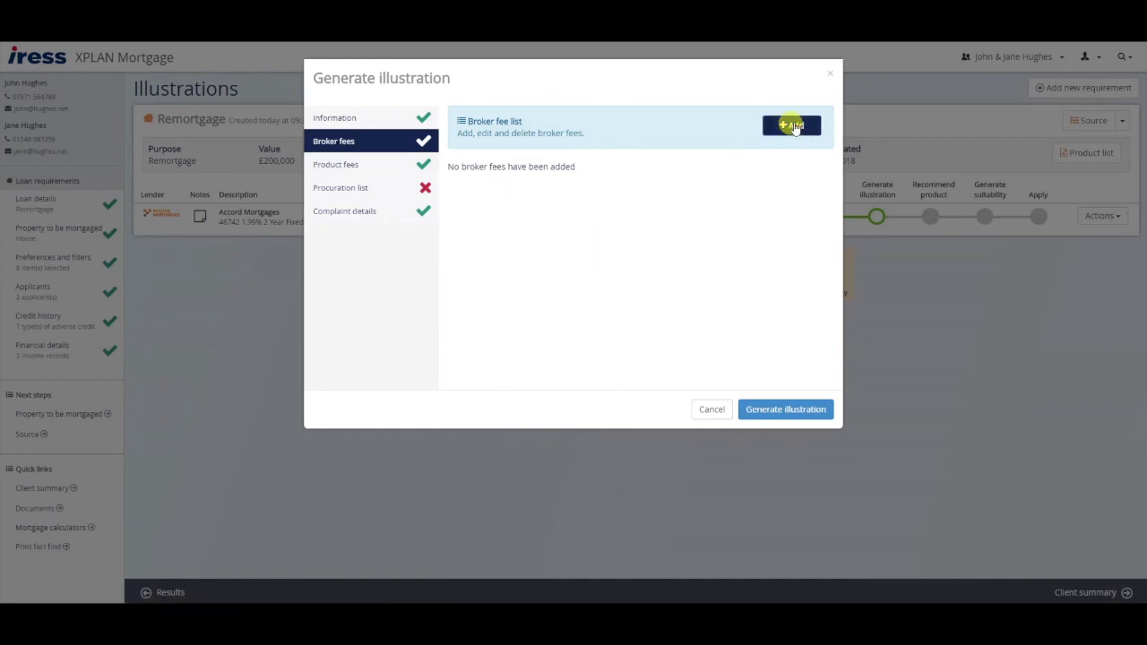
- Add a £250 broker fee payable to IRESS On Application, then view the product fees
left_click(792, 126)
left_click(488, 197)
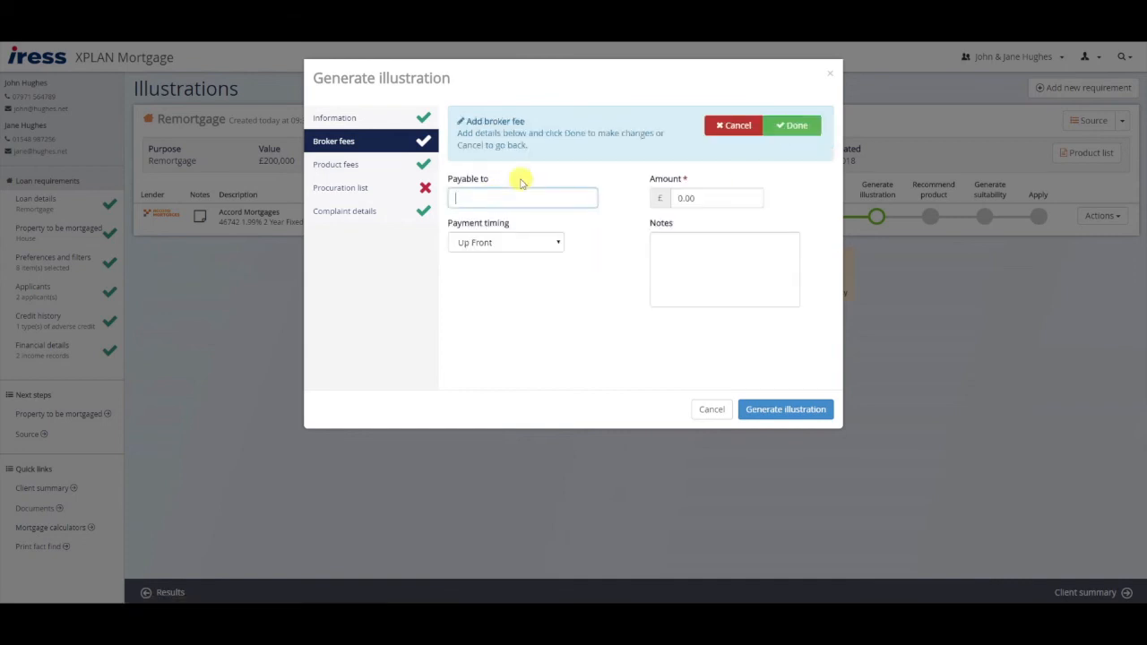
left_click(535, 241)
left_click(526, 292)
key("Tab")
type("250")
left_click(766, 307)
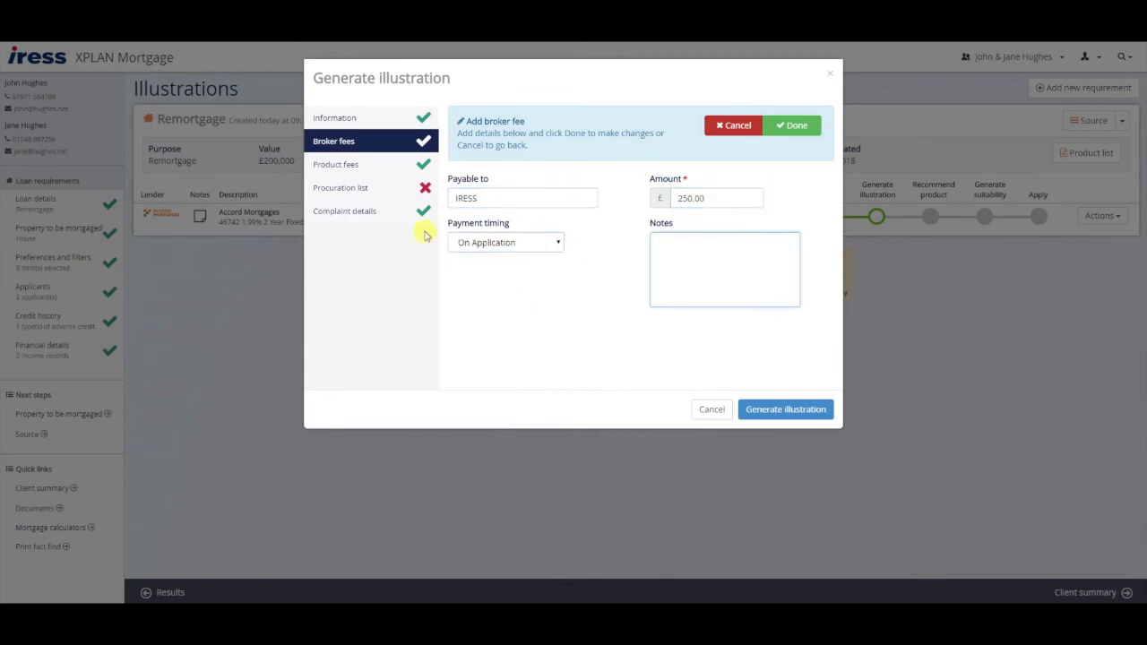
left_click(380, 166)
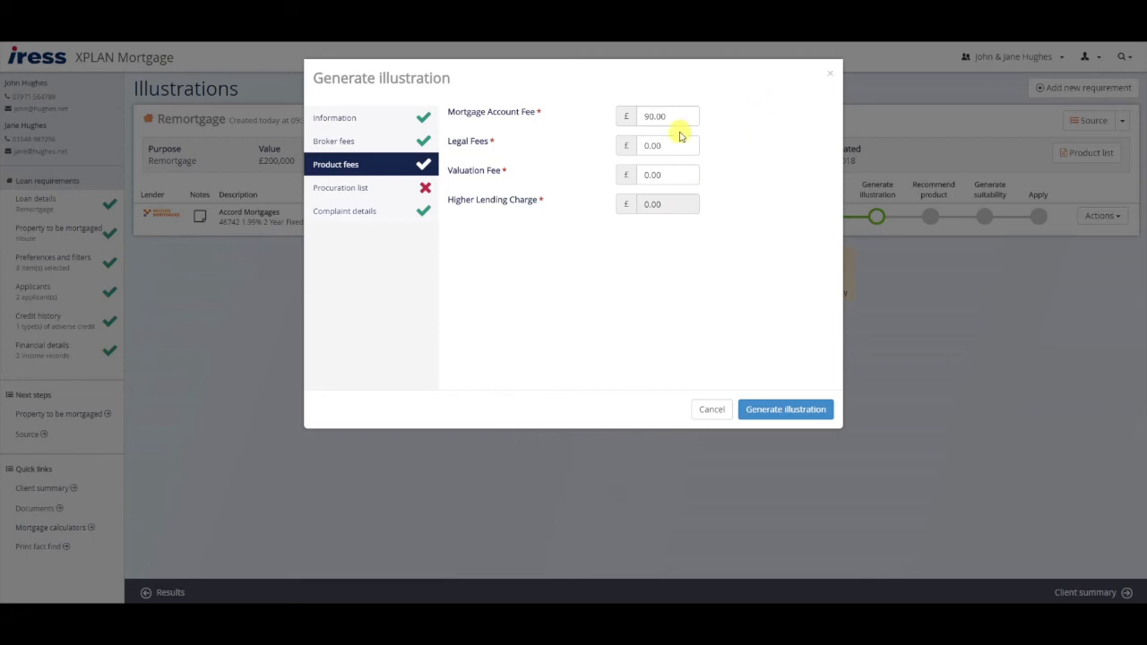
- Use L&G Mortgage Club's £315 procurement fee, payable to Legal and General, and generate the illustration
left_click(363, 186)
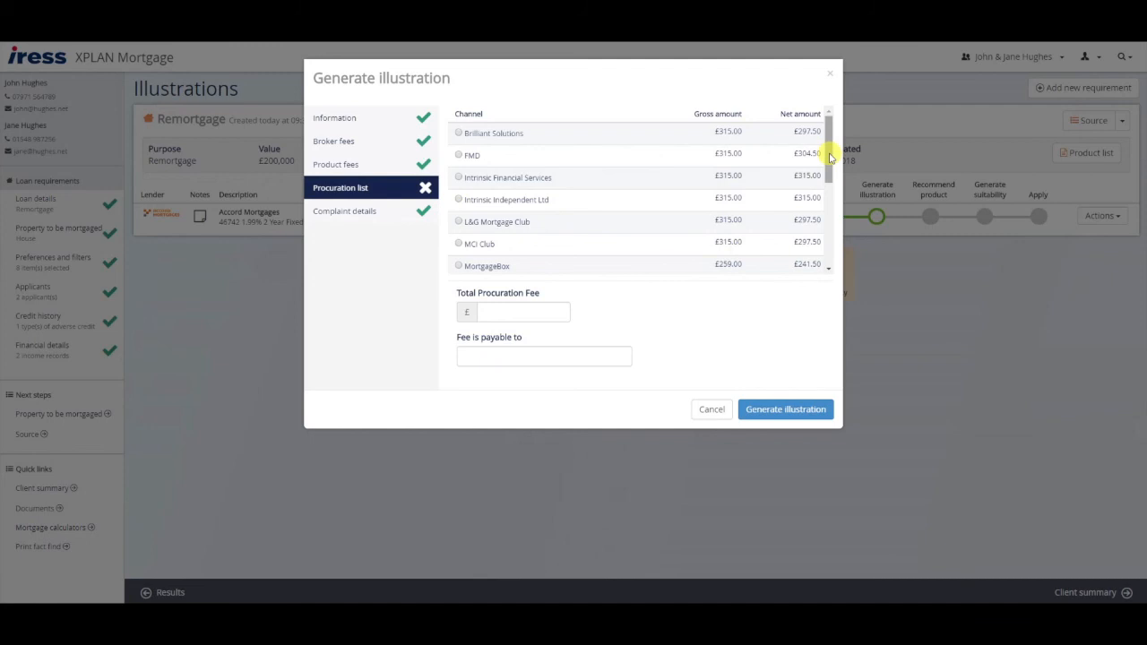
left_click_drag(830, 156, 830, 244)
scroll(824, 183, "up", 1)
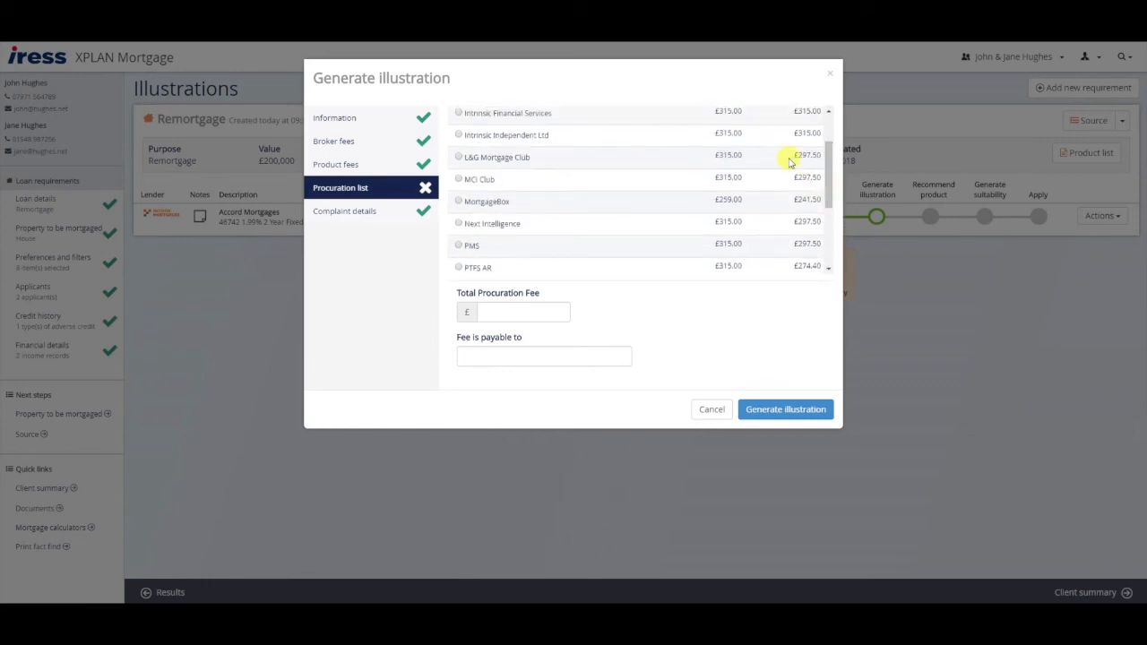
left_click(459, 158)
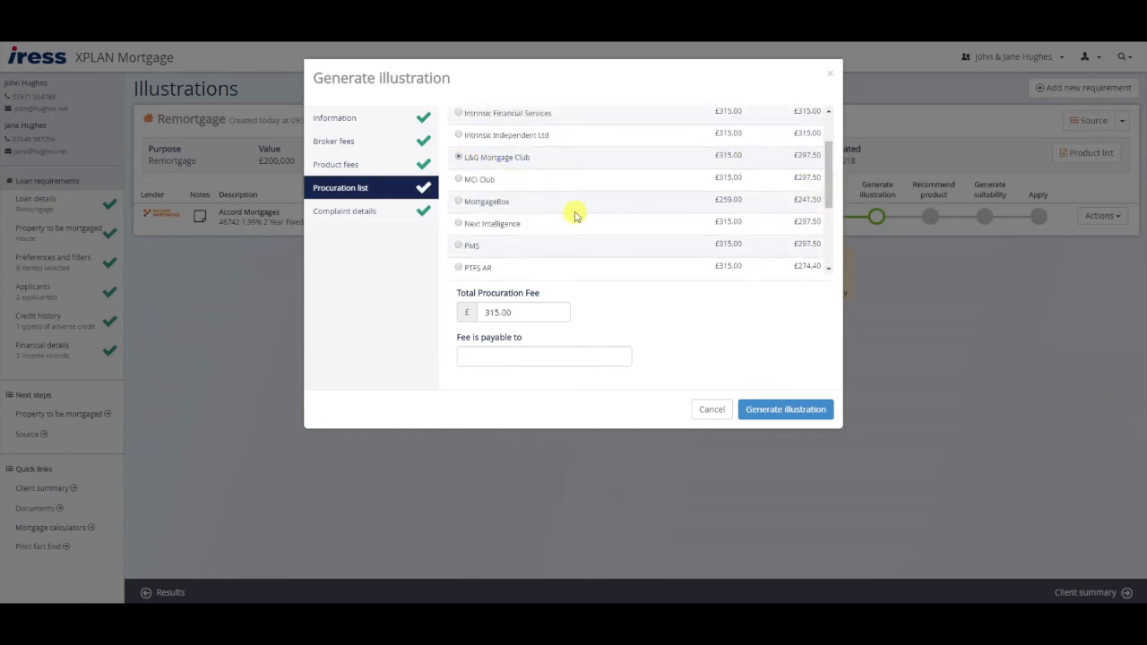
left_click(530, 358)
type("Legal and General")
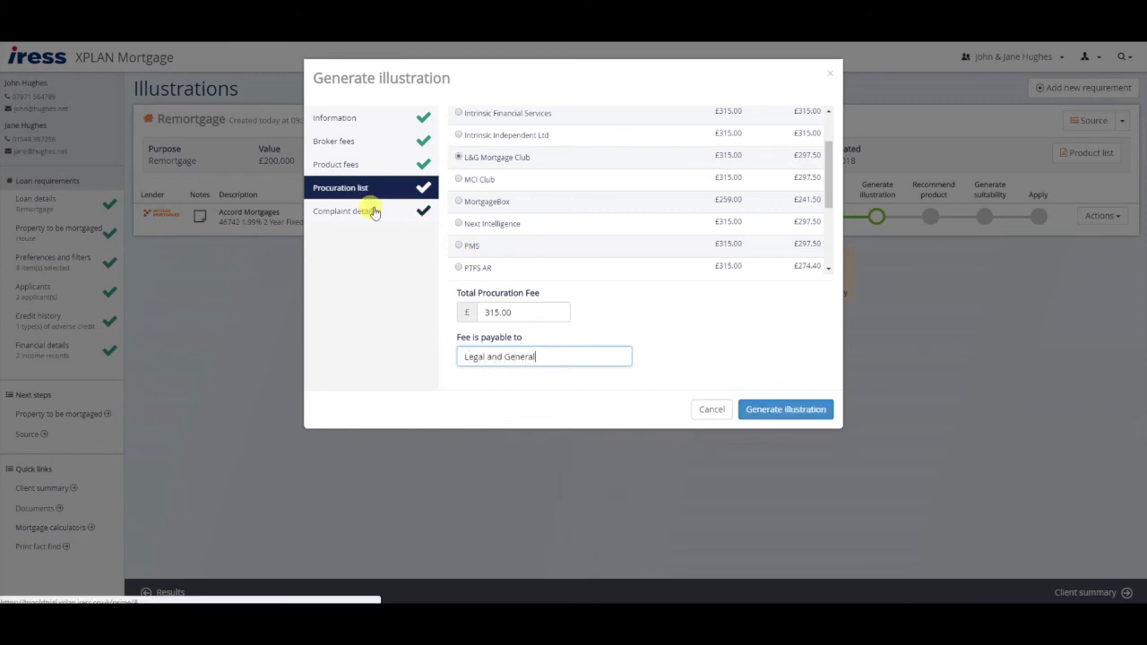
left_click(428, 222)
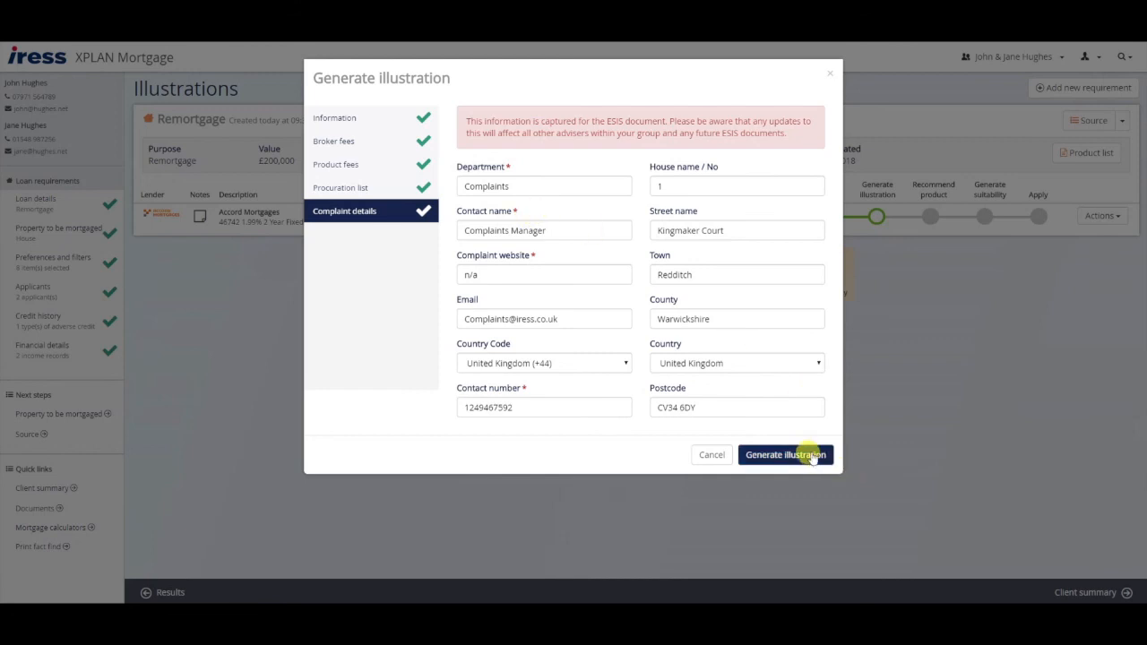
left_click(796, 458)
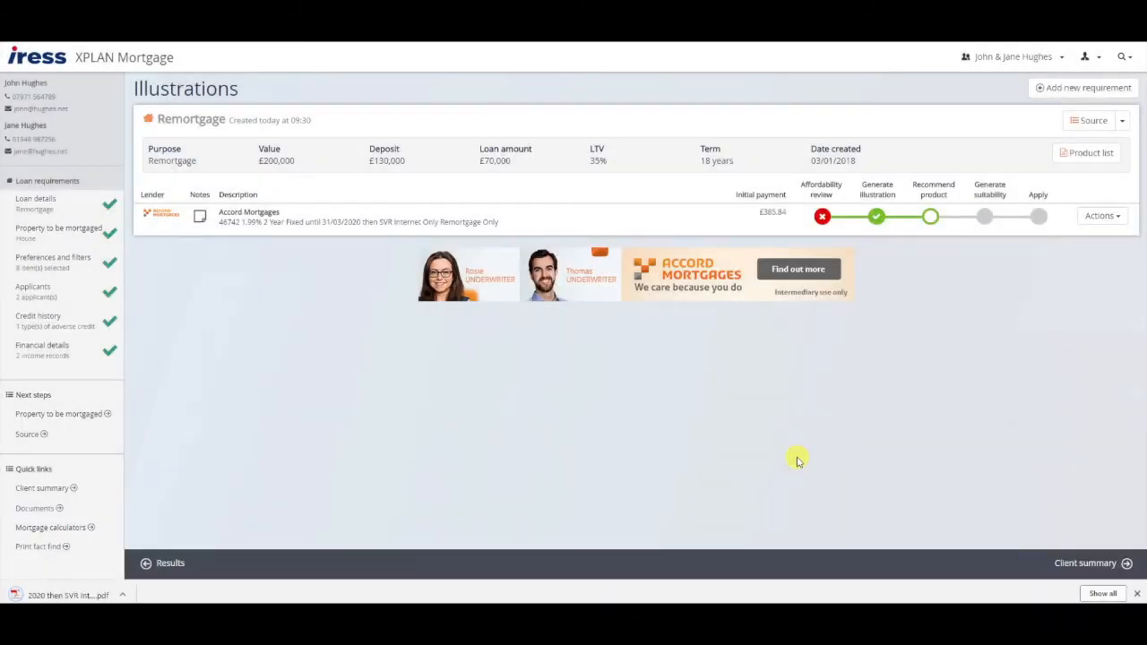
left_click(76, 594)
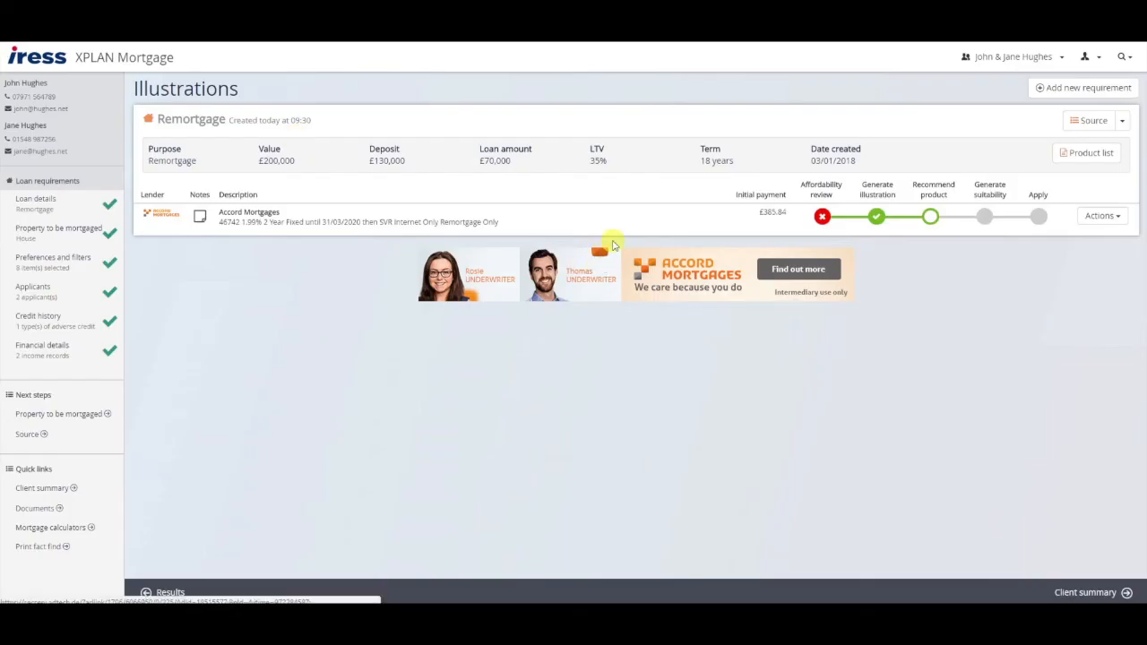
- Recommend the Accord product with a note that it is the most cost-effective, and save
left_click(932, 217)
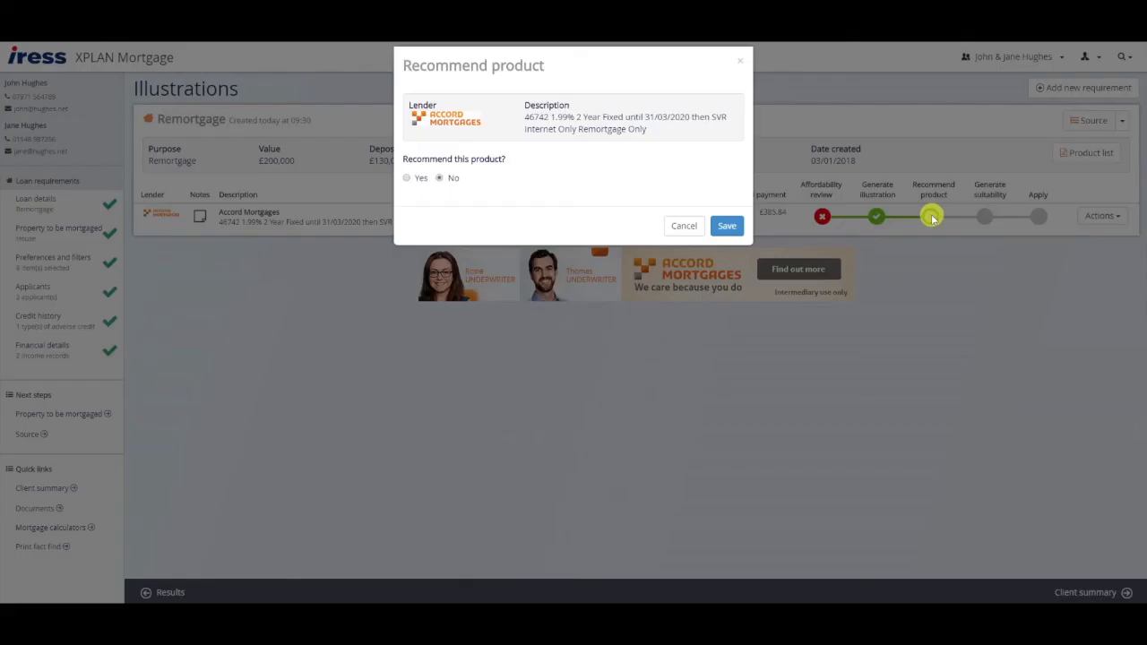
left_click(408, 190)
left_click(494, 258)
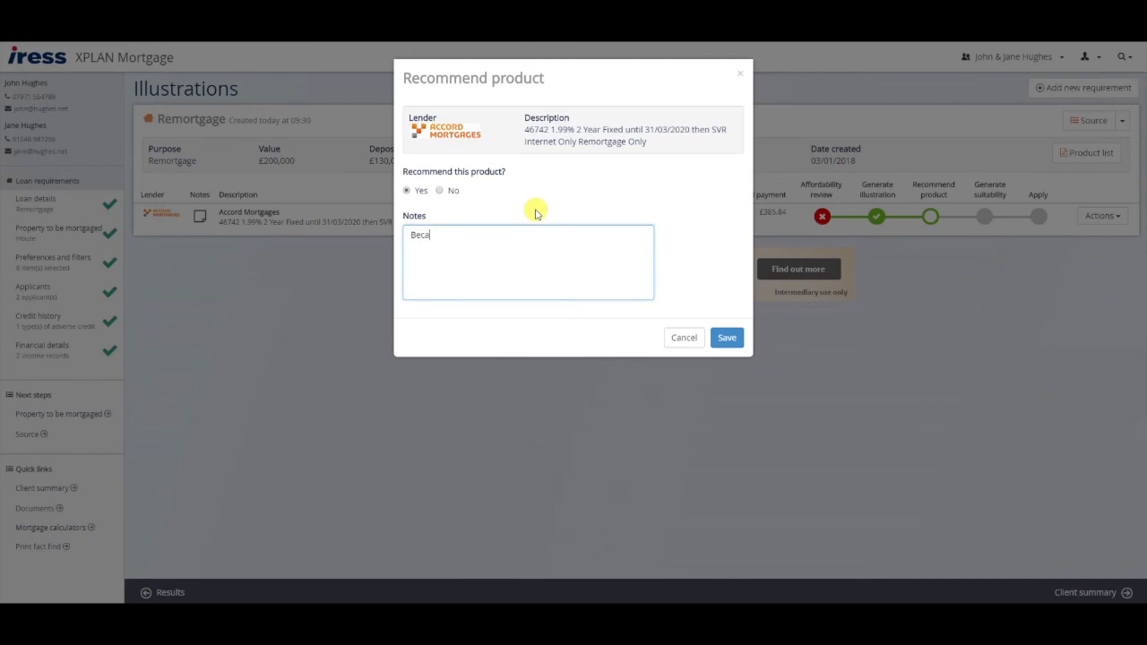
type("Because it is the cheafpe")
type("e products for the clients.")
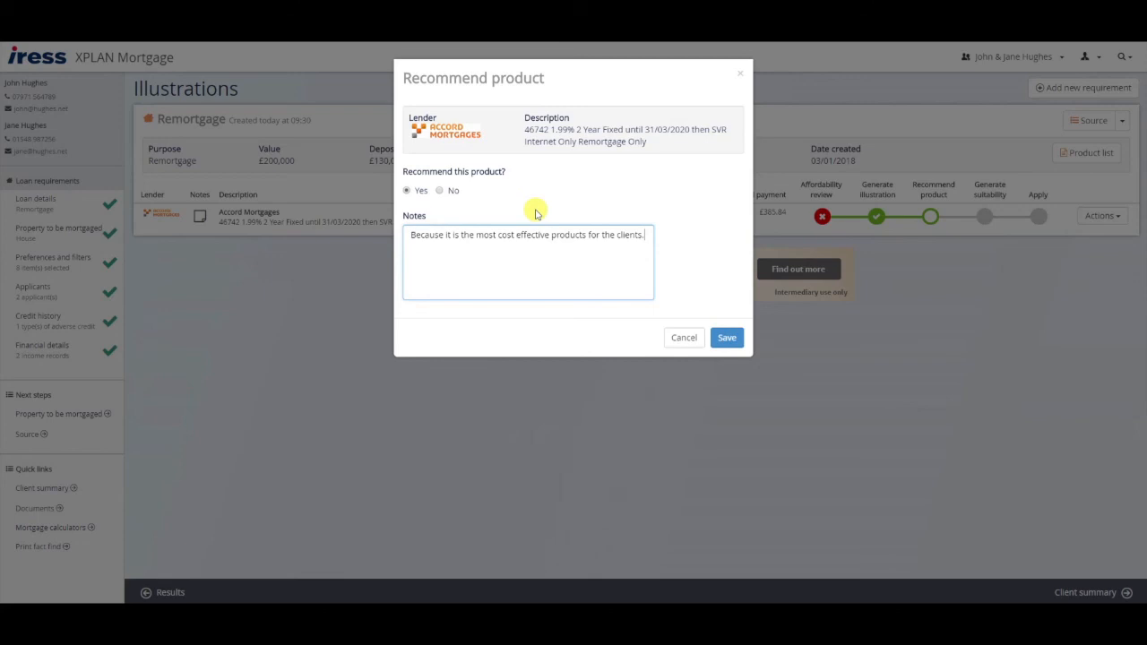
left_click(726, 337)
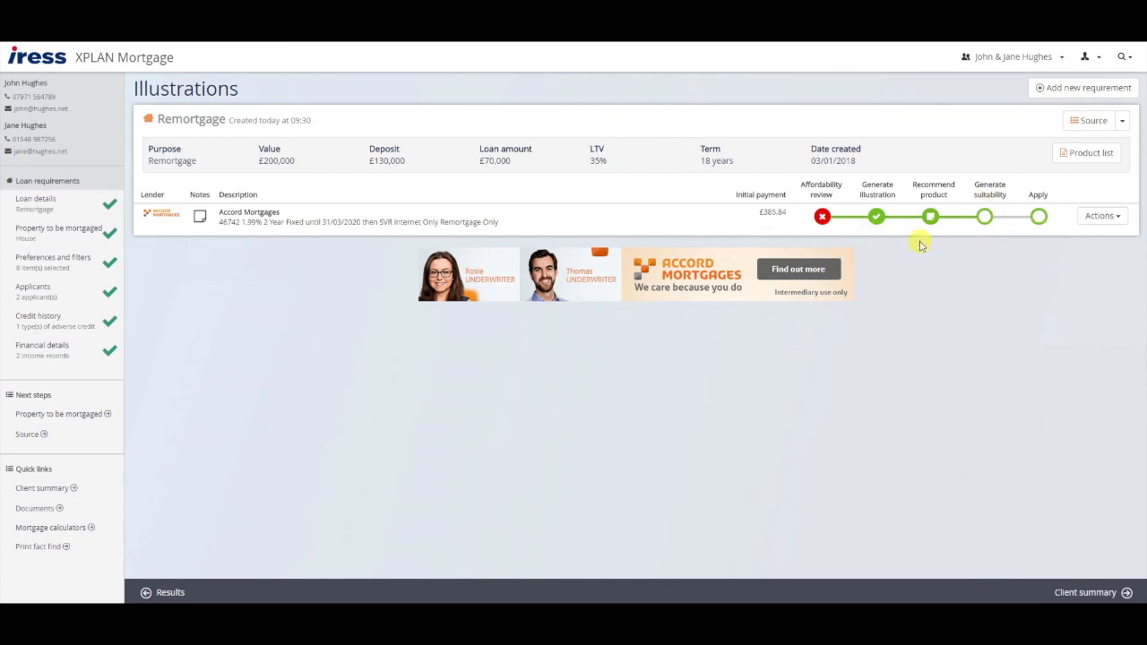
- Open the client summary and highlight the Recent documents and Requirements panels
left_click(999, 56)
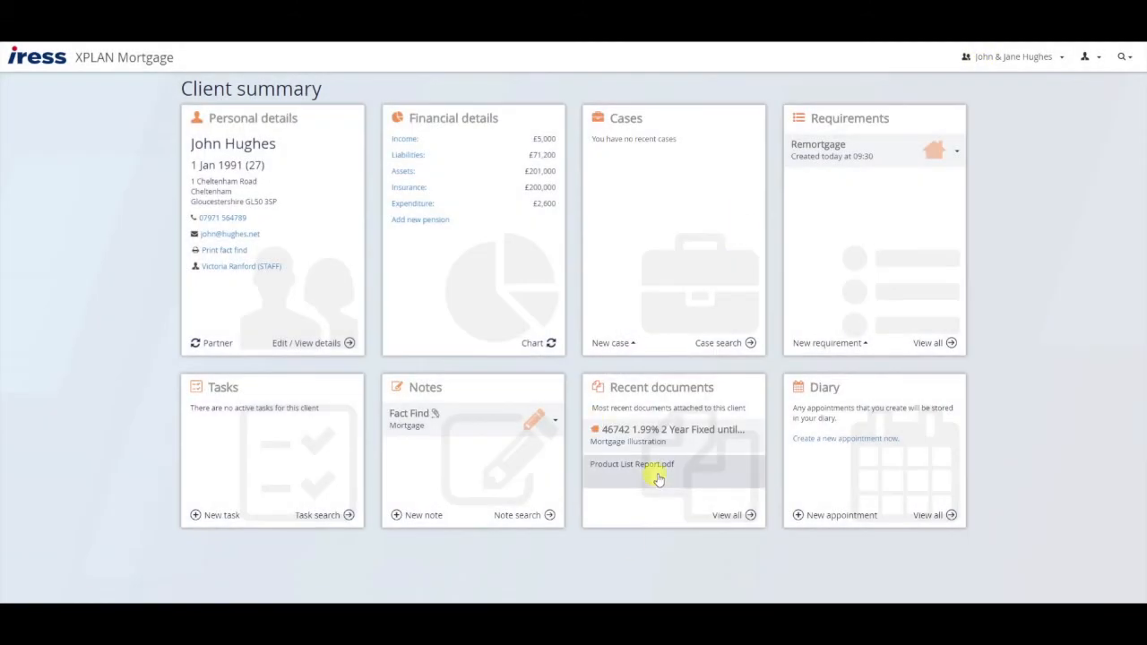
left_click_drag(602, 387, 720, 394)
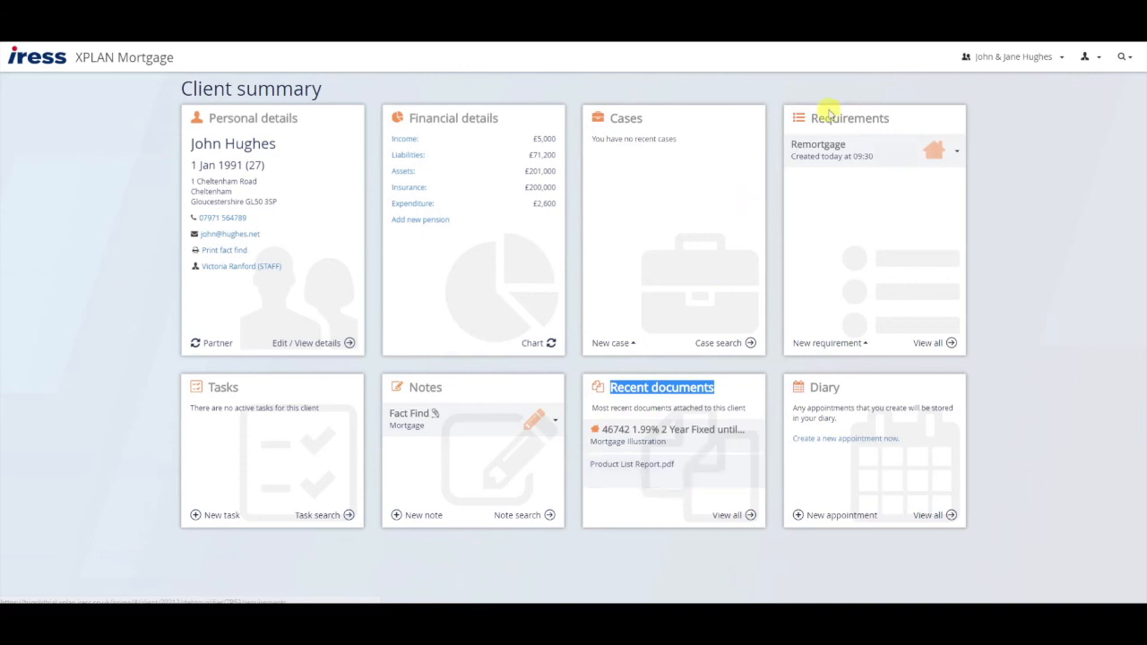
left_click_drag(809, 117, 886, 117)
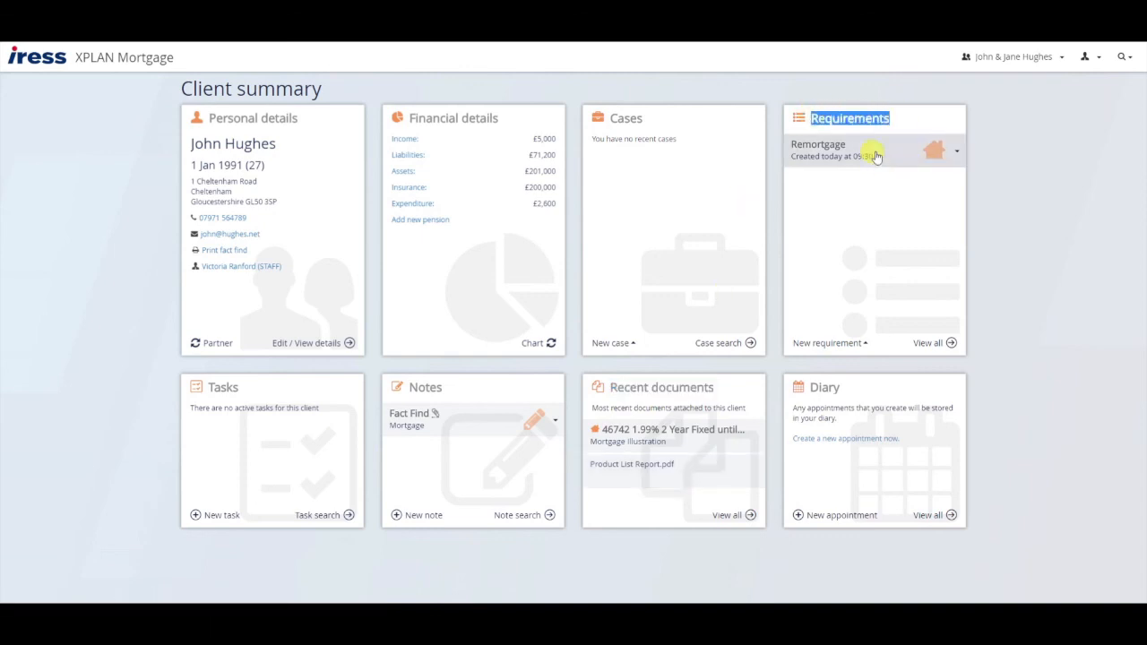